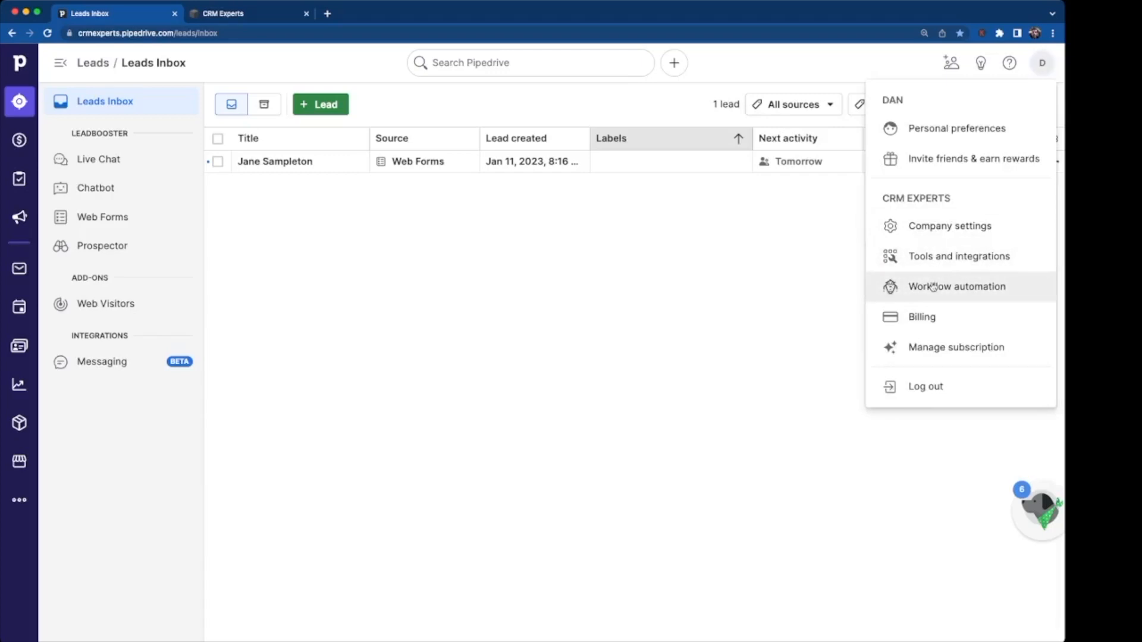
Go to the workflow automation page, view all templates, and create a new blank workflow
click(933, 287)
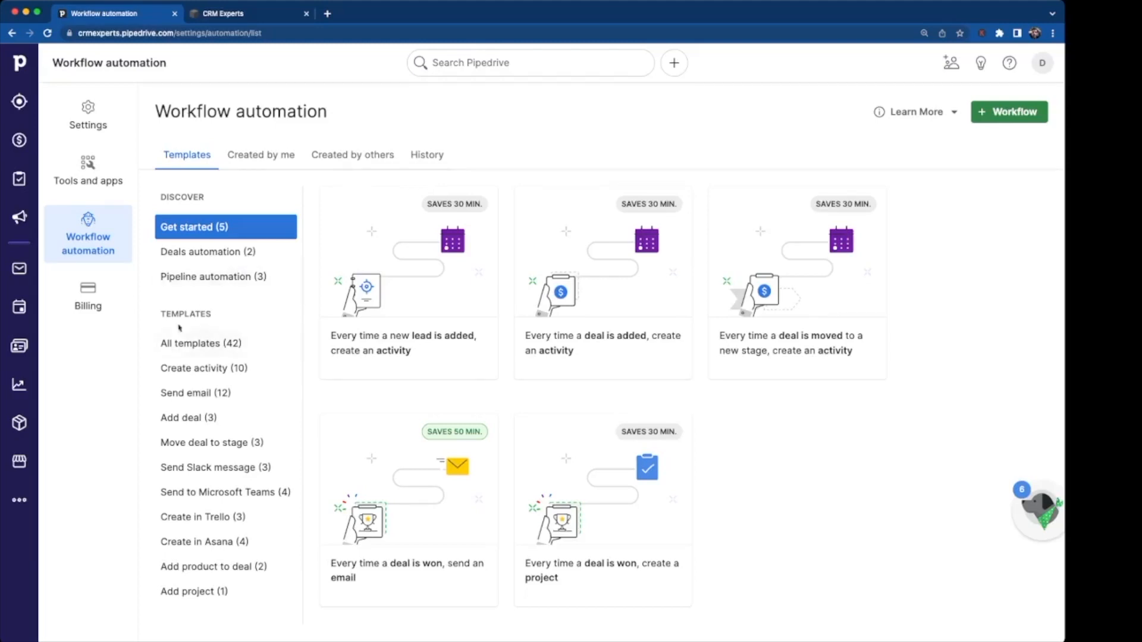
click(223, 349)
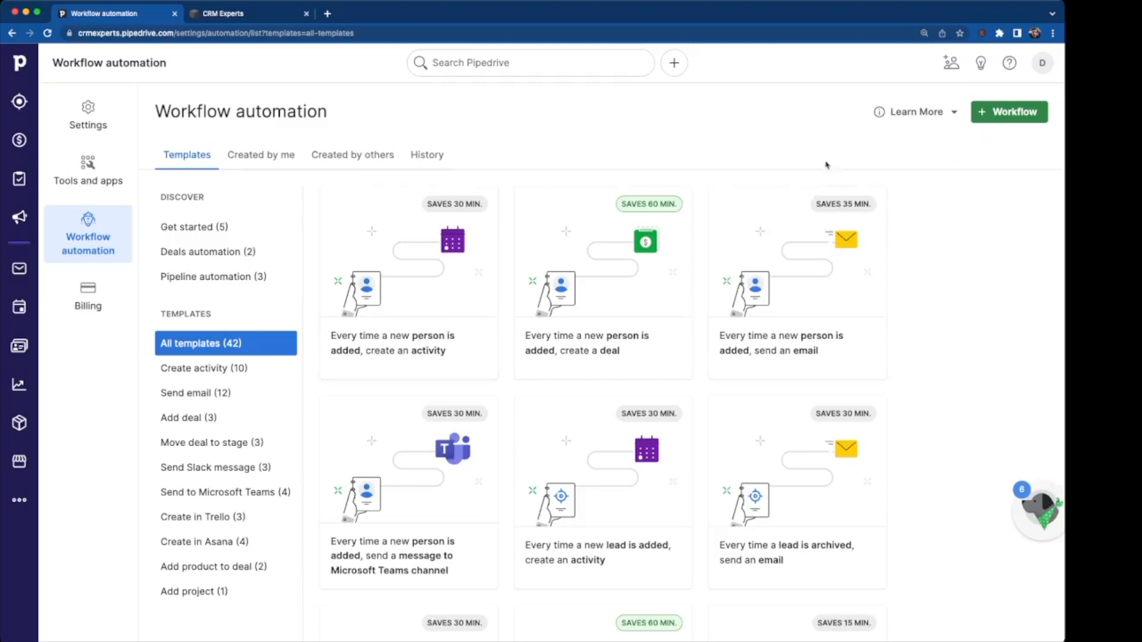
click(1007, 120)
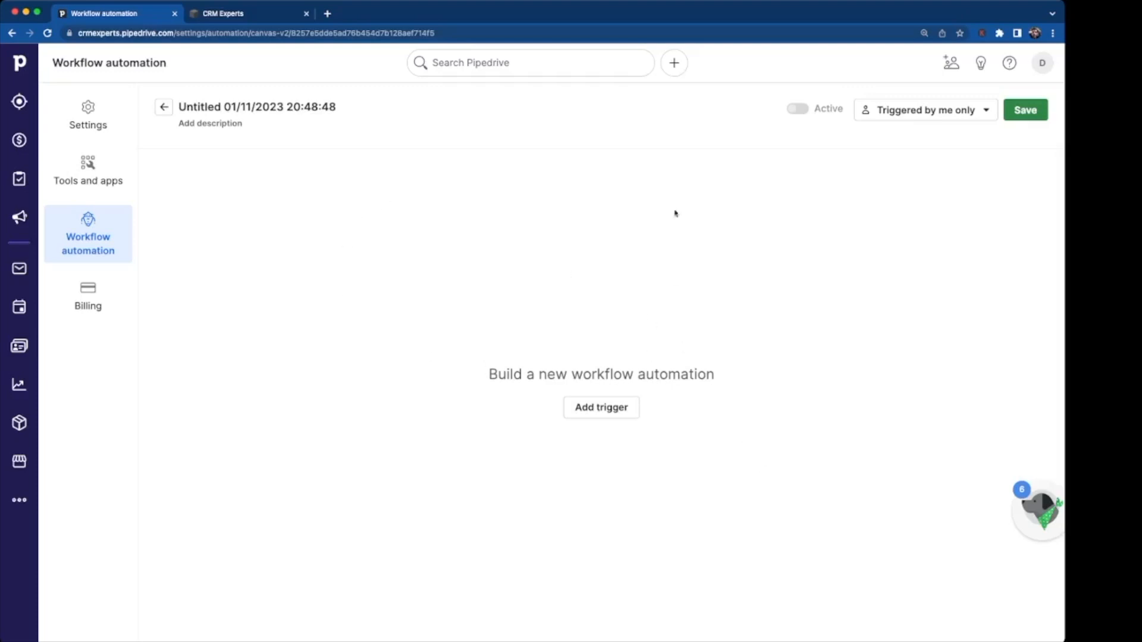
Rename the untitled workflow as "Welcome email 1" and save the name
click(302, 105)
key(BackSpace)
key(BackSpace)
key(BackSpace)
key(BackSpace)
key(BackSpace)
key(BackSpace)
key(BackSpace)
key(BackSpace)
key(BackSpace)
key(BackSpace)
key(BackSpace)
key(BackSpace)
key(BackSpace)
key(BackSpace)
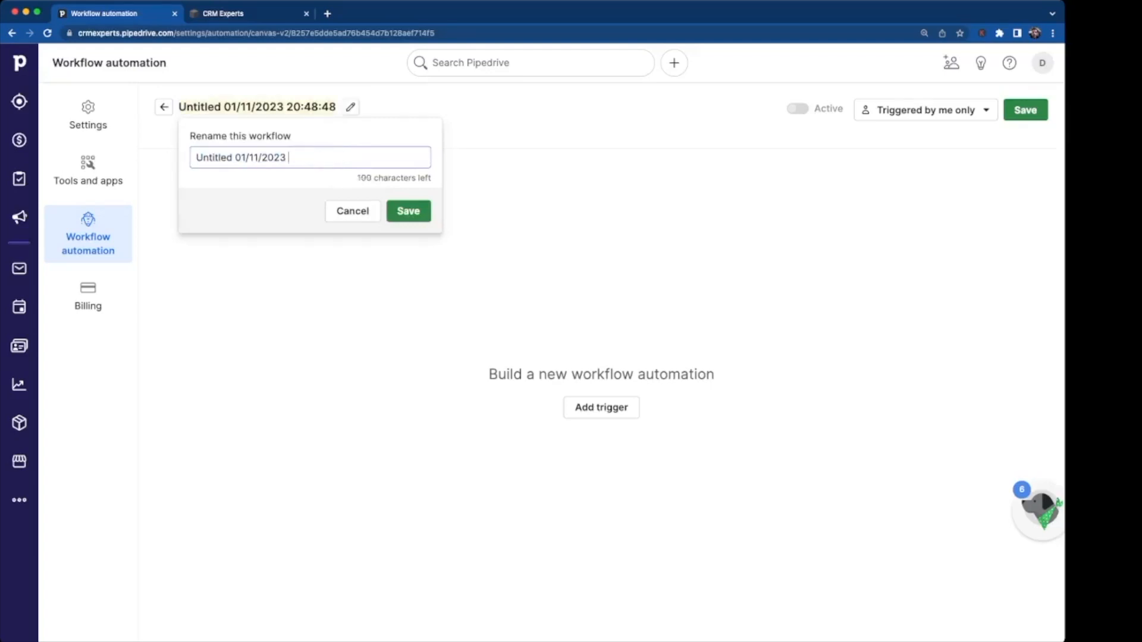
key(BackSpace)
key(BackSpace)
key(BackSpace)
key(BackSpace)
key(BackSpace)
key(BackSpace)
key(BackSpace)
key(BackSpace)
key(BackSpace)
key(BackSpace)
key(BackSpace)
key(BackSpace)
key(BackSpace)
key(BackSpace)
text(Welcome email 1)
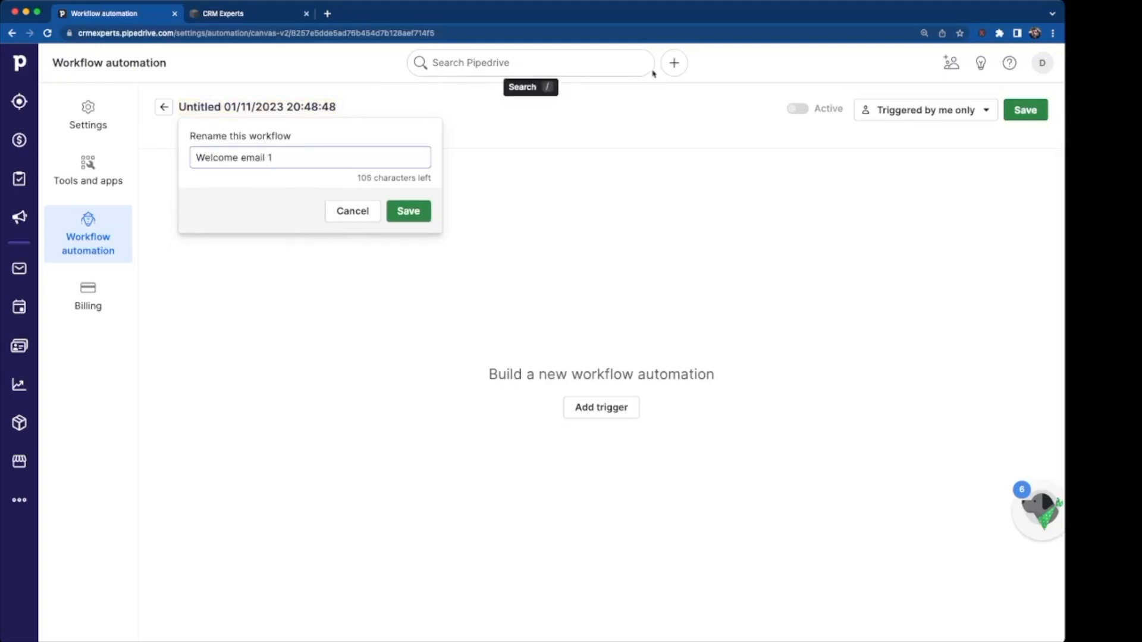
click(404, 219)
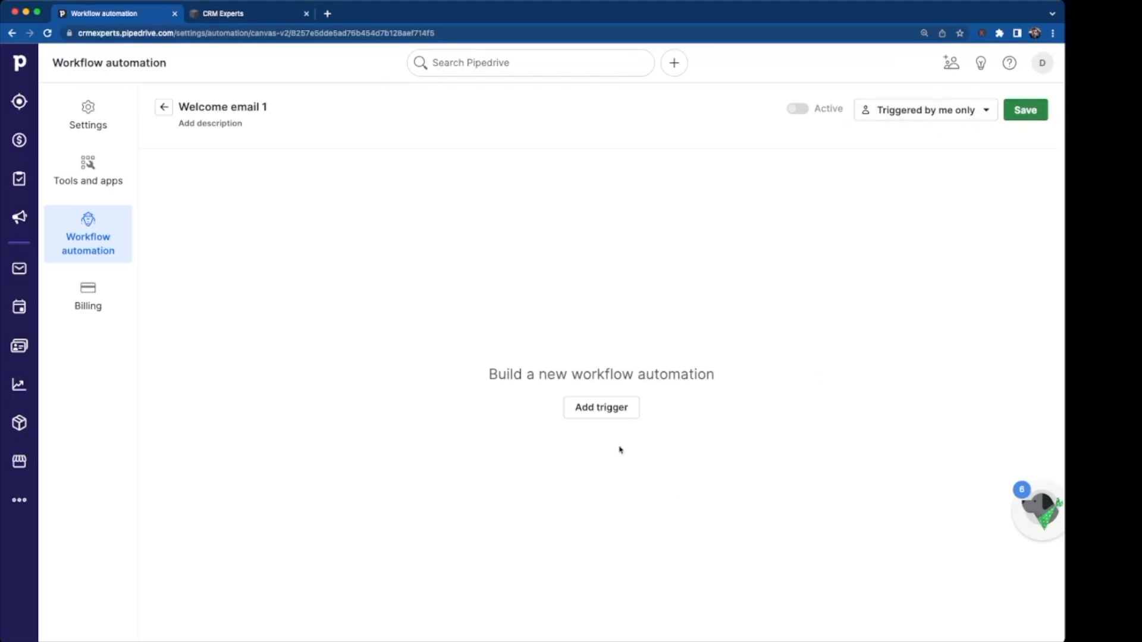
Add a trigger that starts the workflow when a lead is created
click(610, 410)
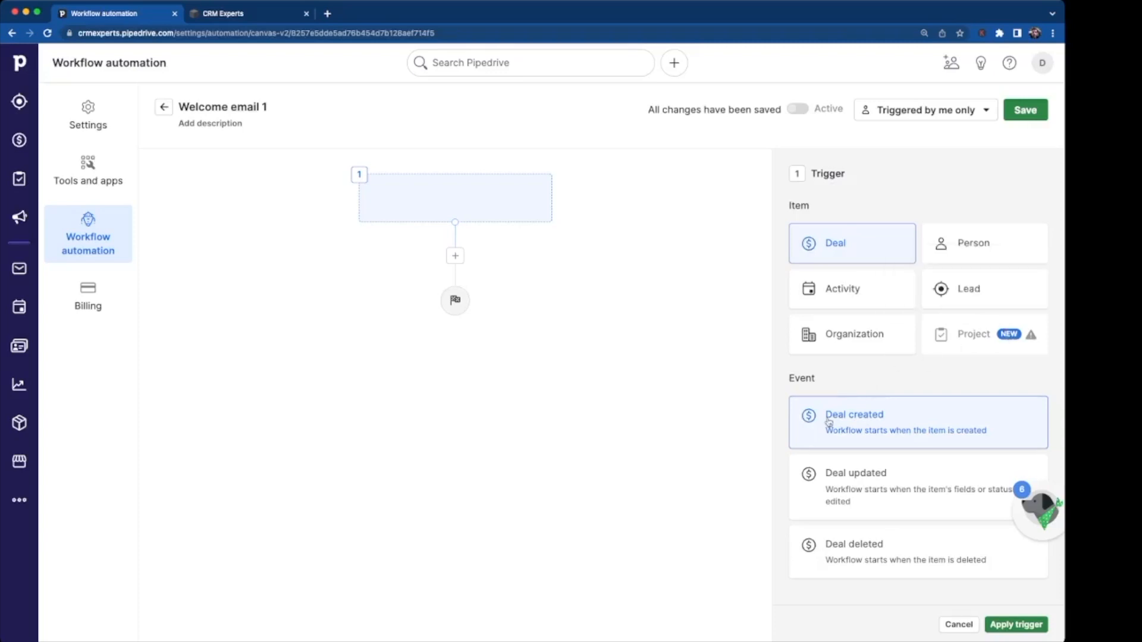
click(950, 301)
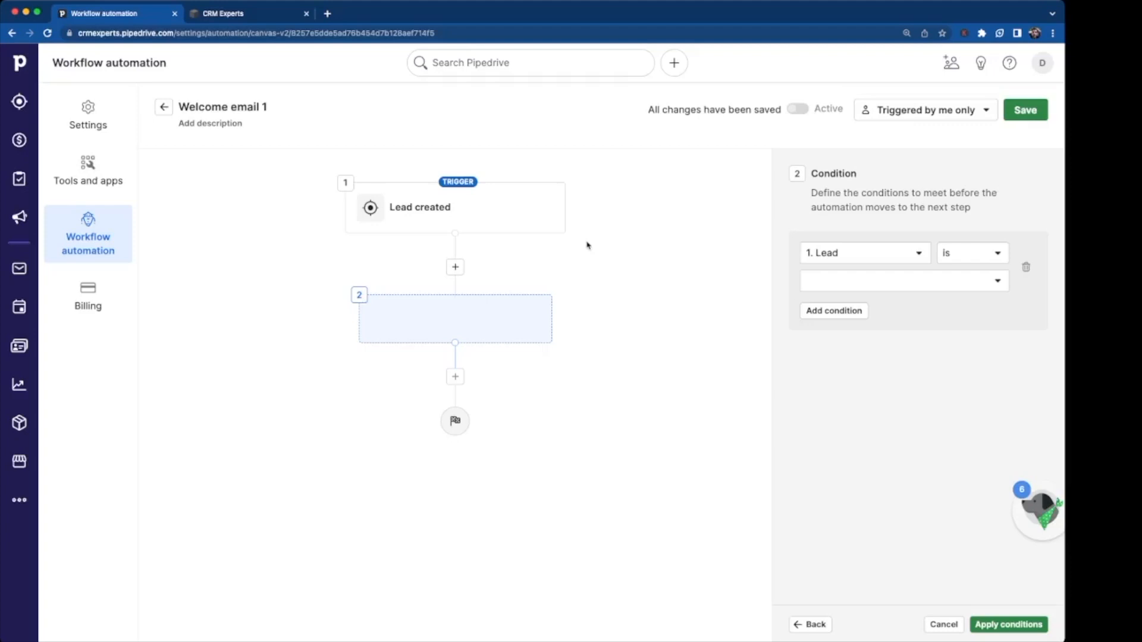
Define the condition as Lead source is Web Forms and apply it to the workflow
click(873, 255)
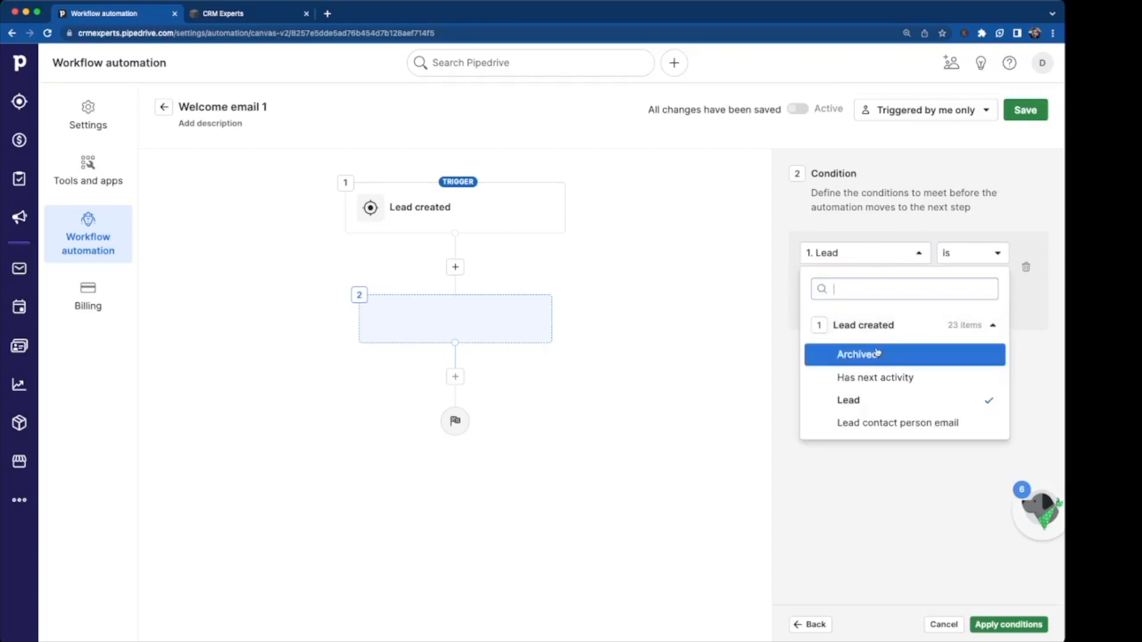
scroll(876, 355, down, 2)
text(sour)
click(857, 359)
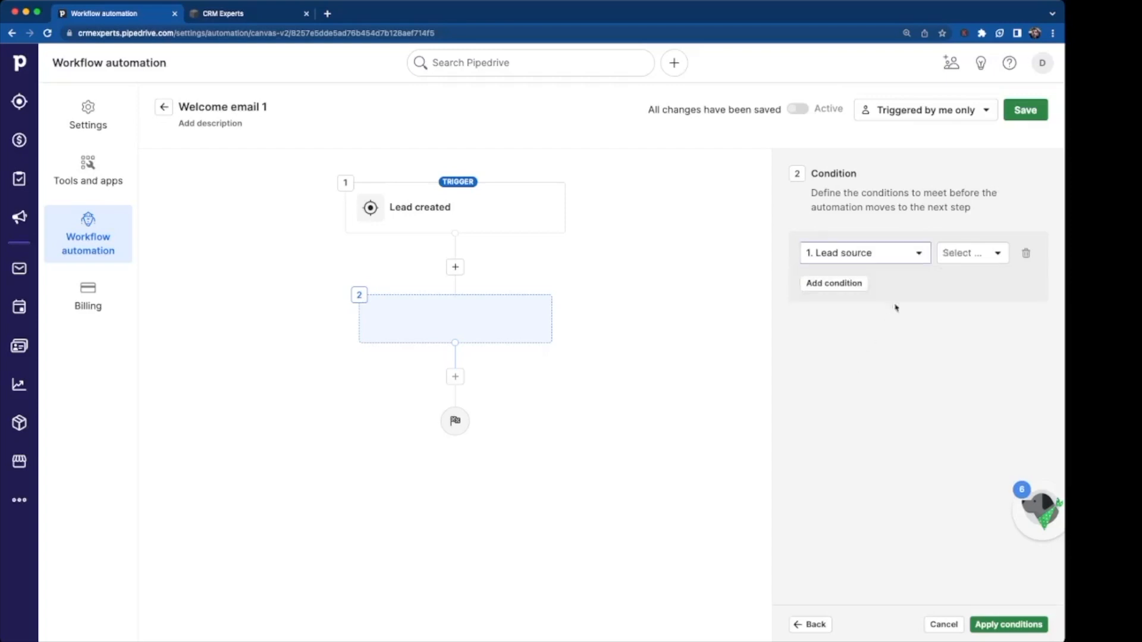
click(956, 257)
click(966, 288)
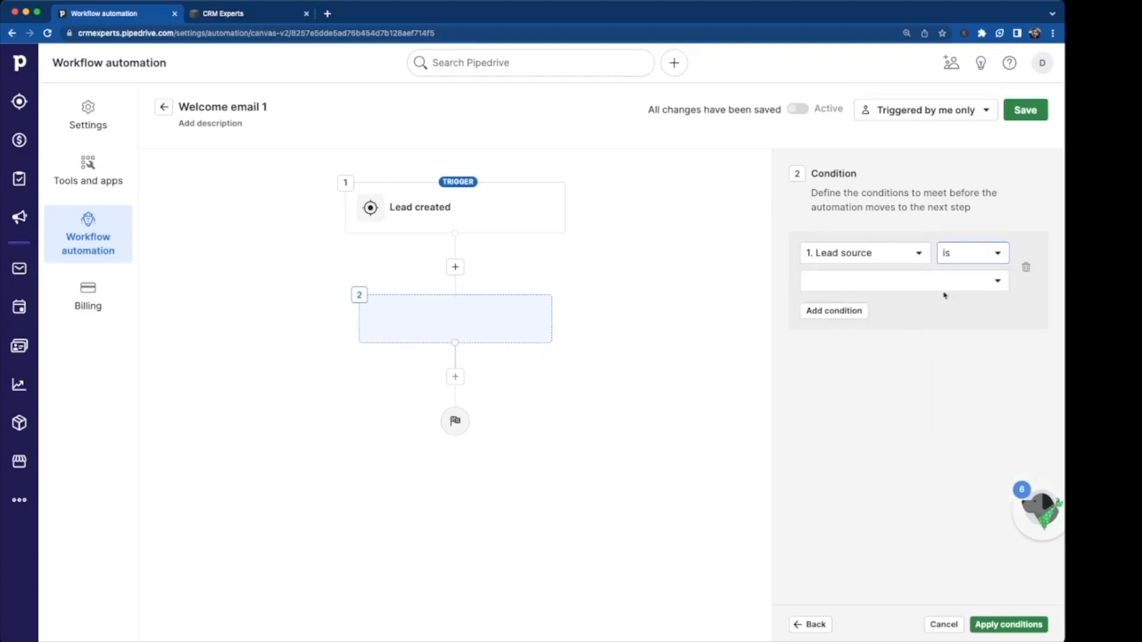
click(897, 291)
click(858, 432)
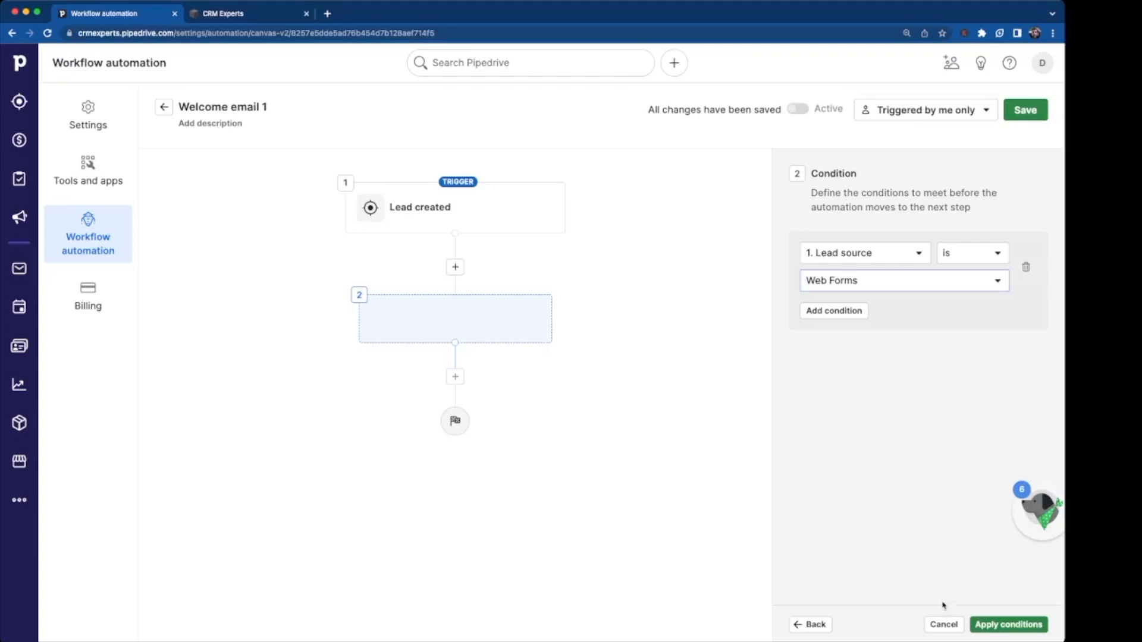
click(976, 624)
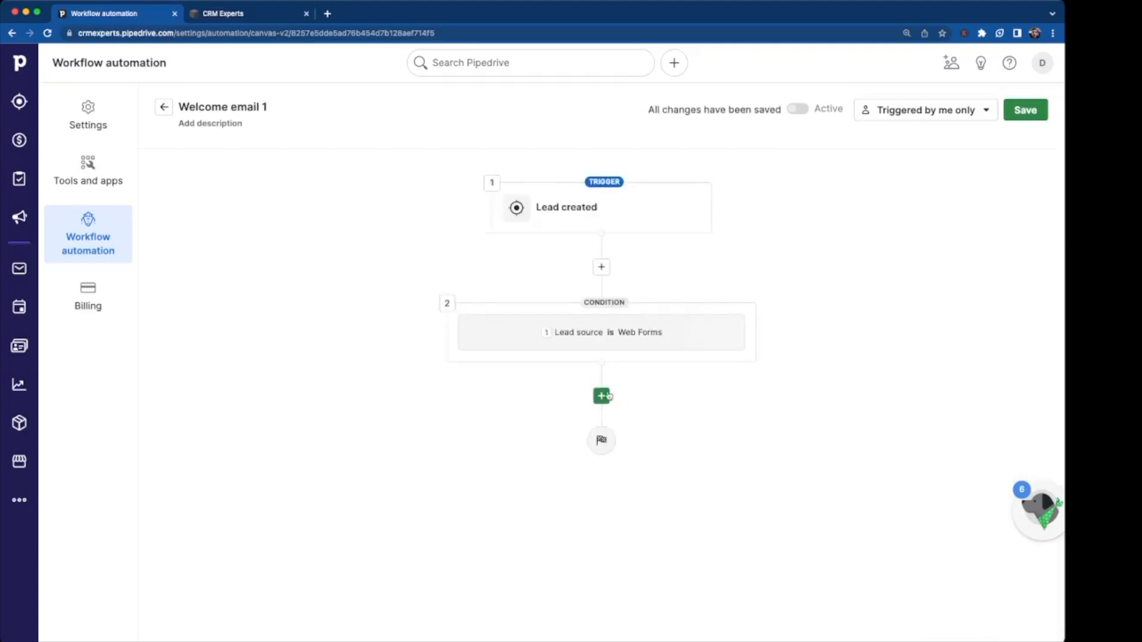
Add an email action after the condition that sends an email using a template, keeping only the required fields
click(601, 395)
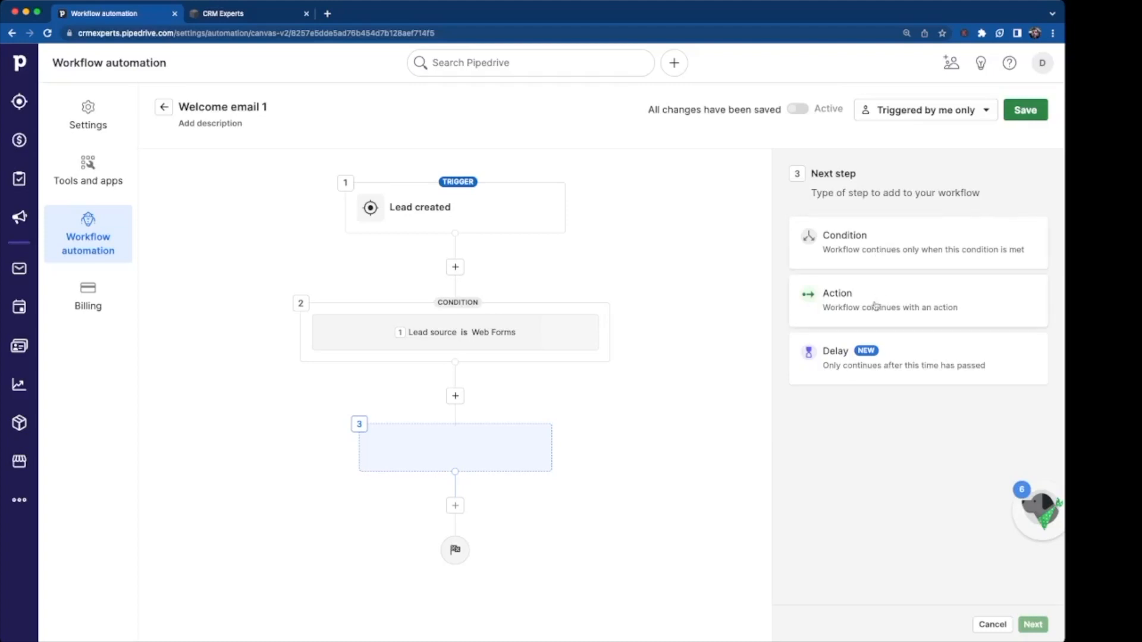
click(937, 299)
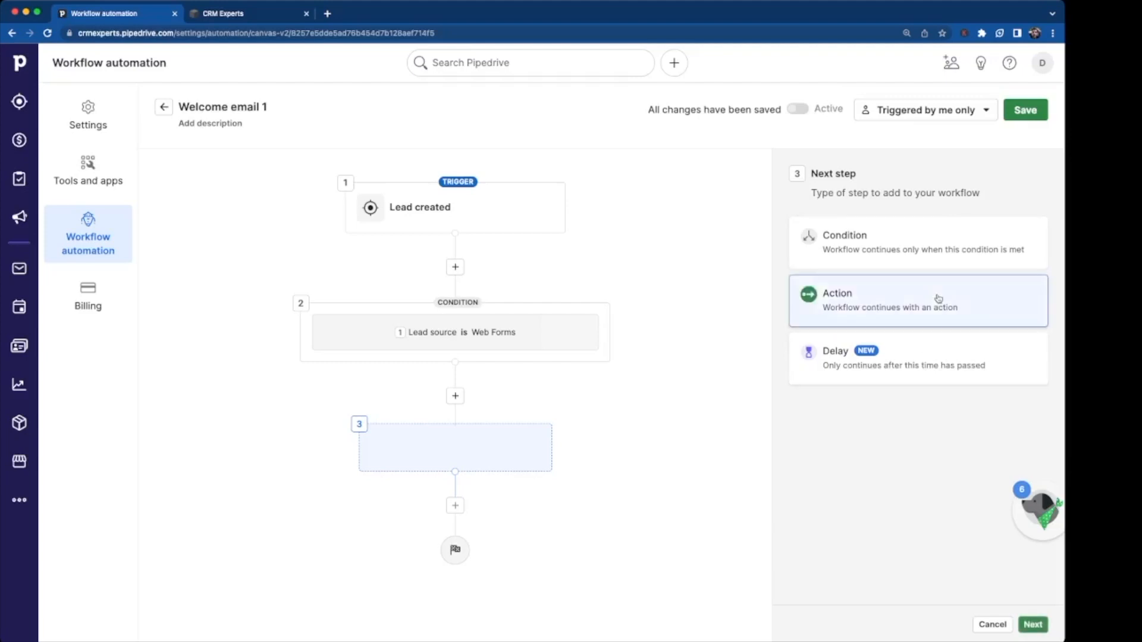
click(1034, 625)
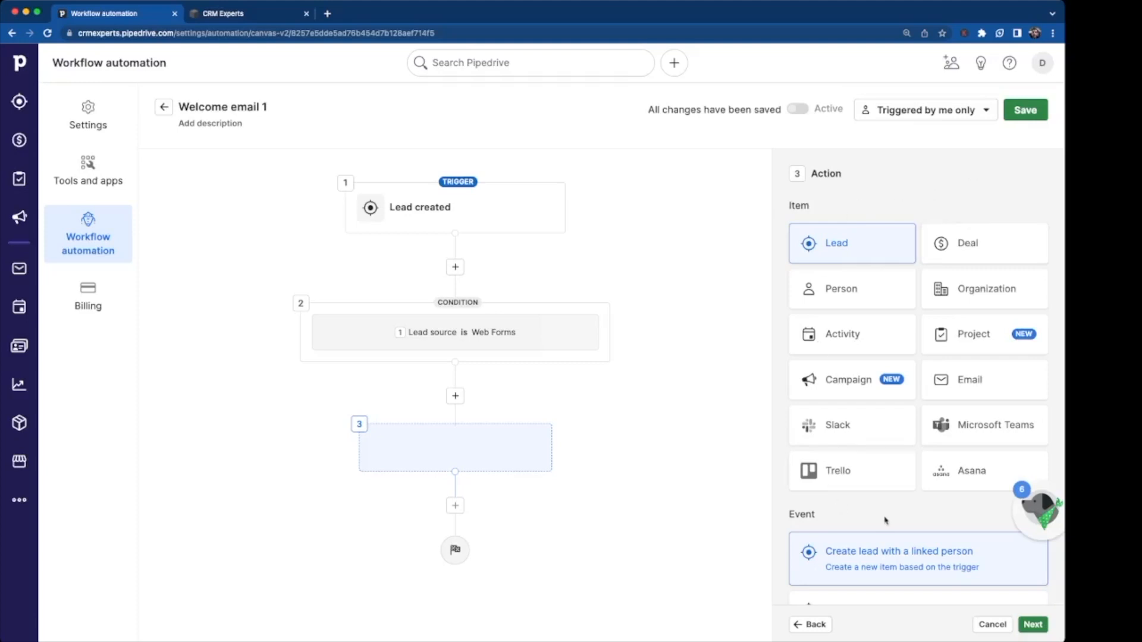
click(973, 390)
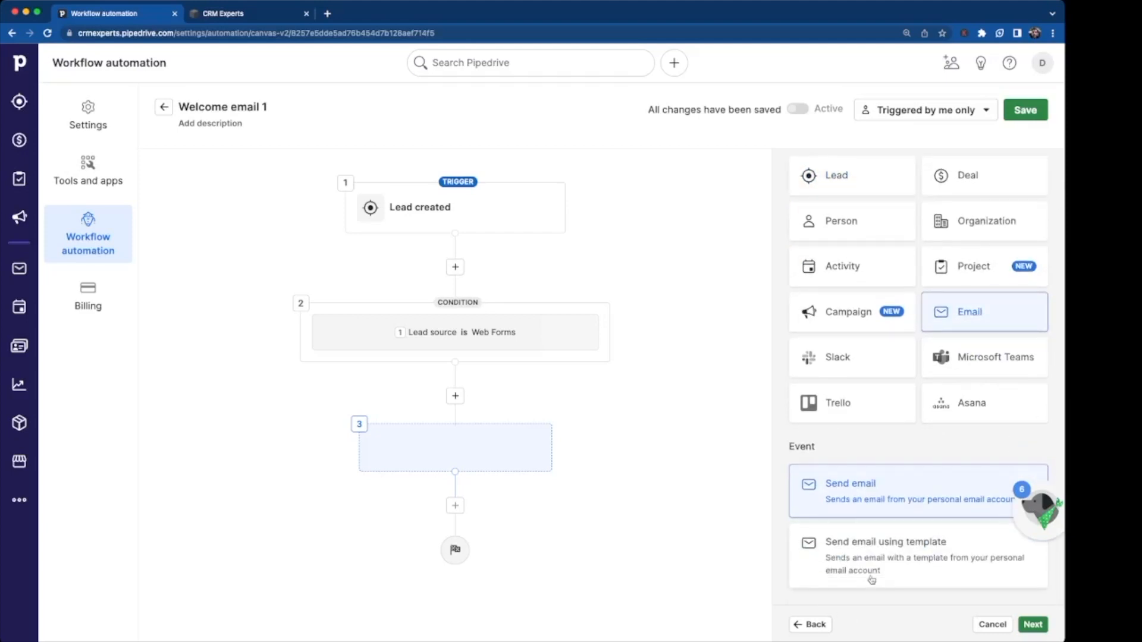
click(871, 580)
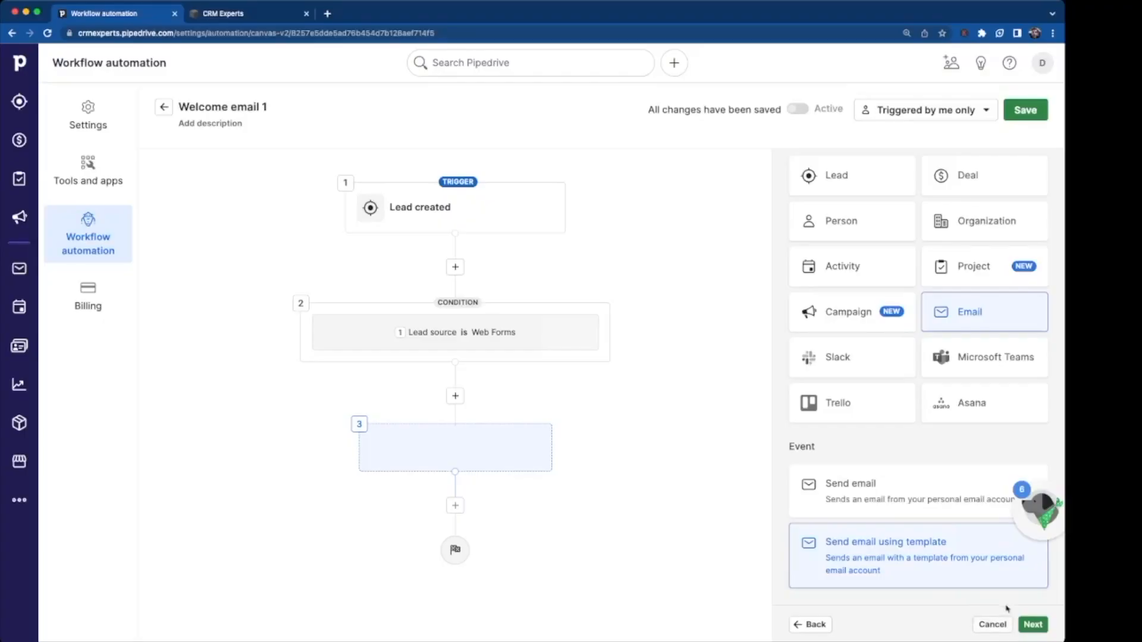
click(1031, 625)
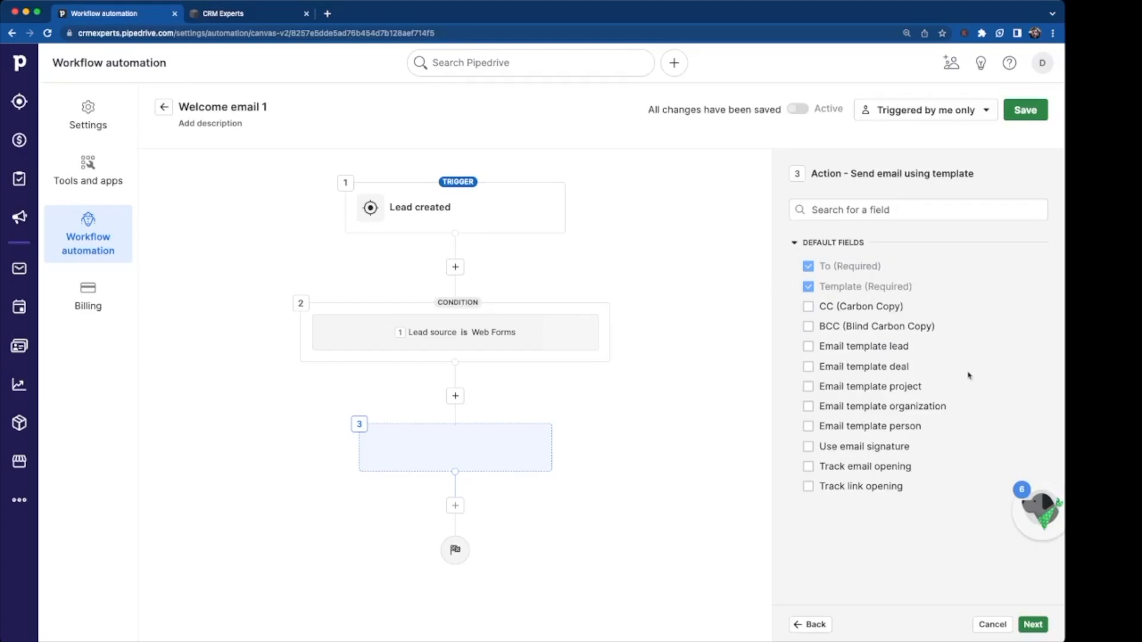
click(1031, 626)
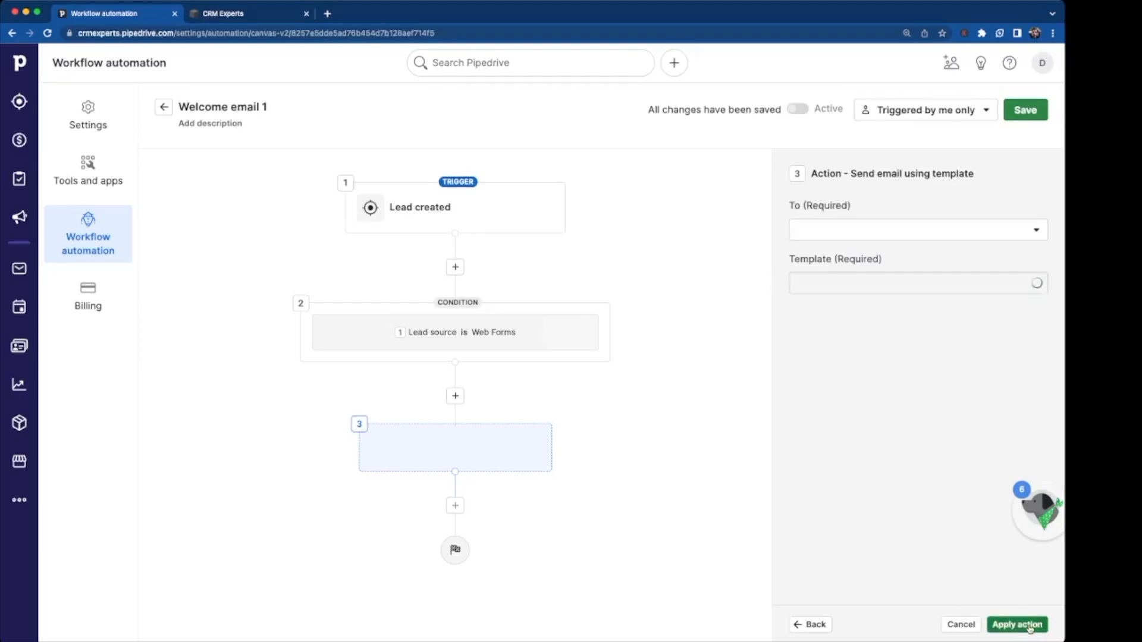
Set the recipient of the email action to Lead contact person email
click(939, 231)
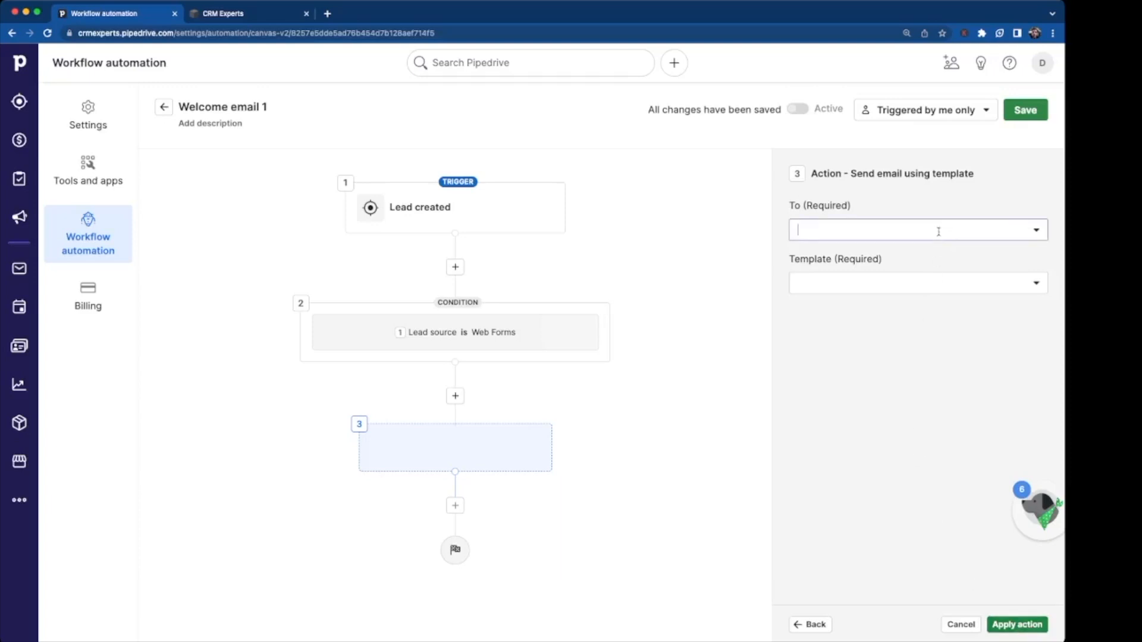
click(1036, 232)
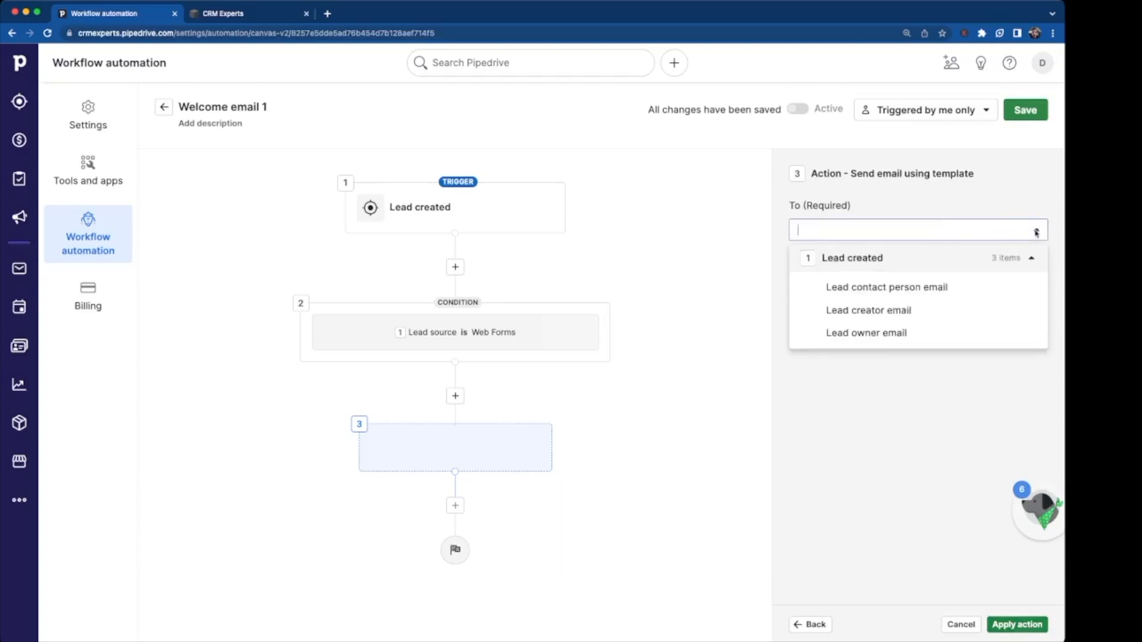
click(923, 288)
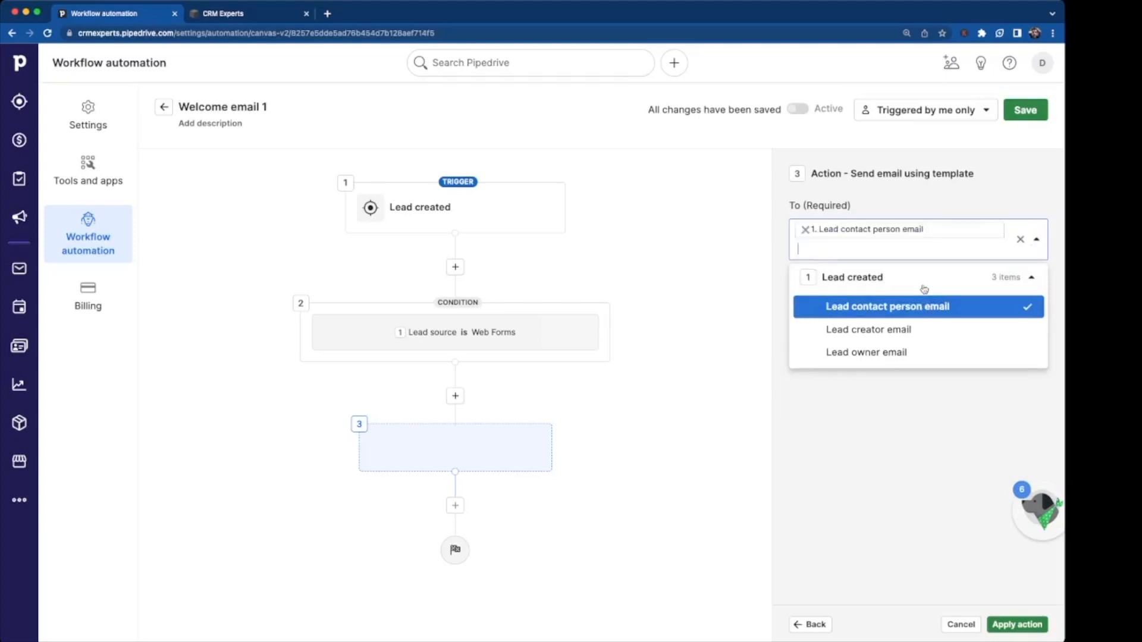
click(913, 440)
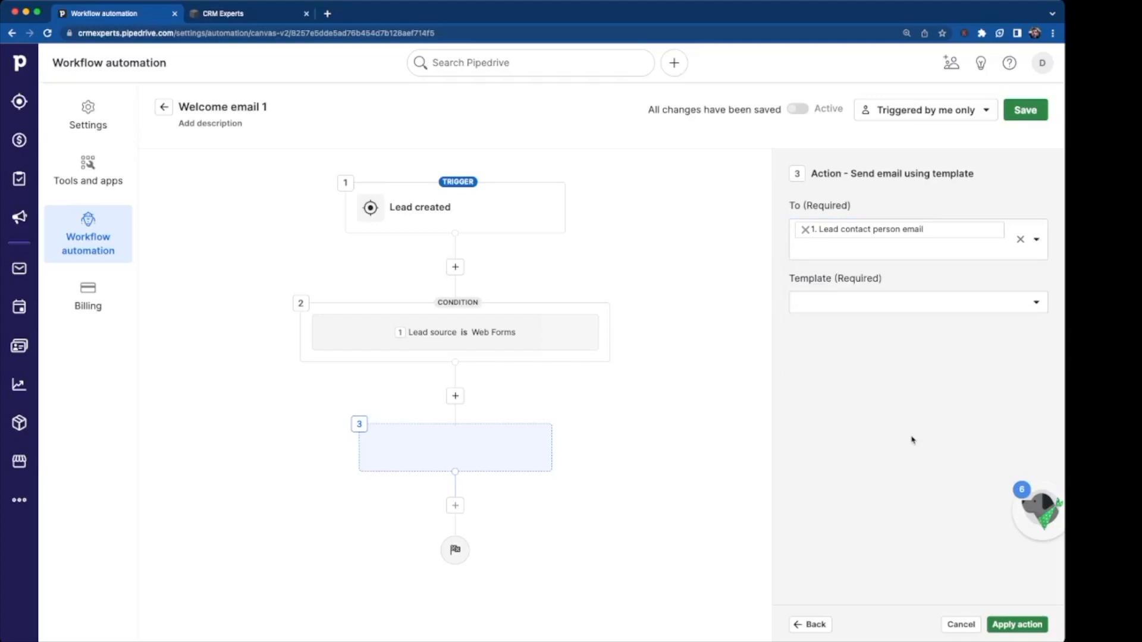
Choose the "Welcome Email - Webforms" template with Linked person as the email template person, and apply the action
click(932, 302)
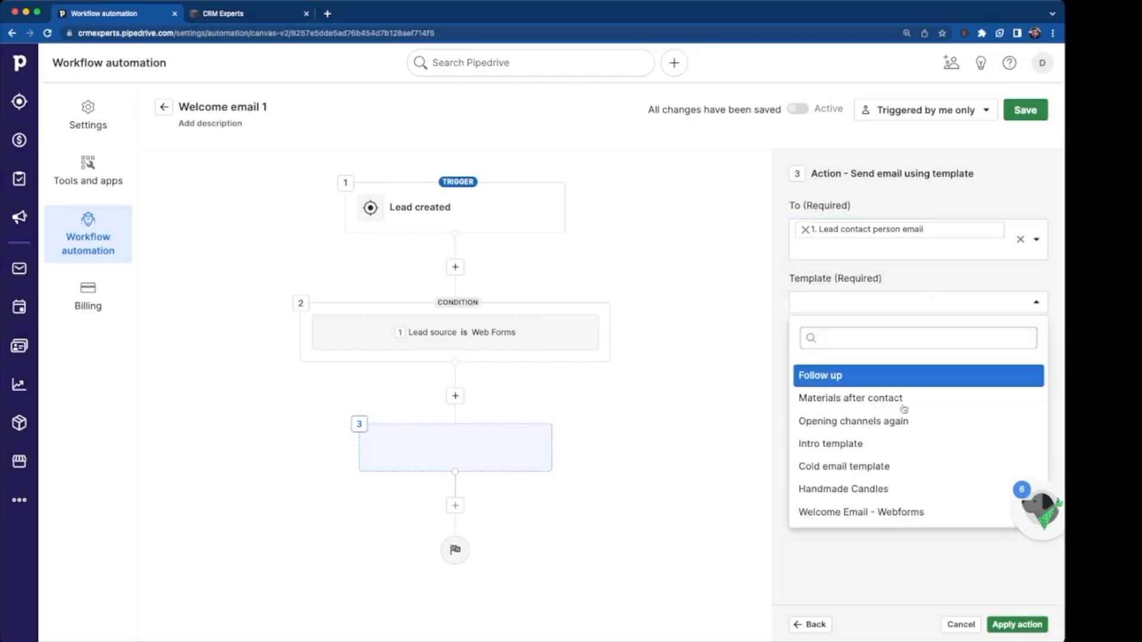
click(884, 511)
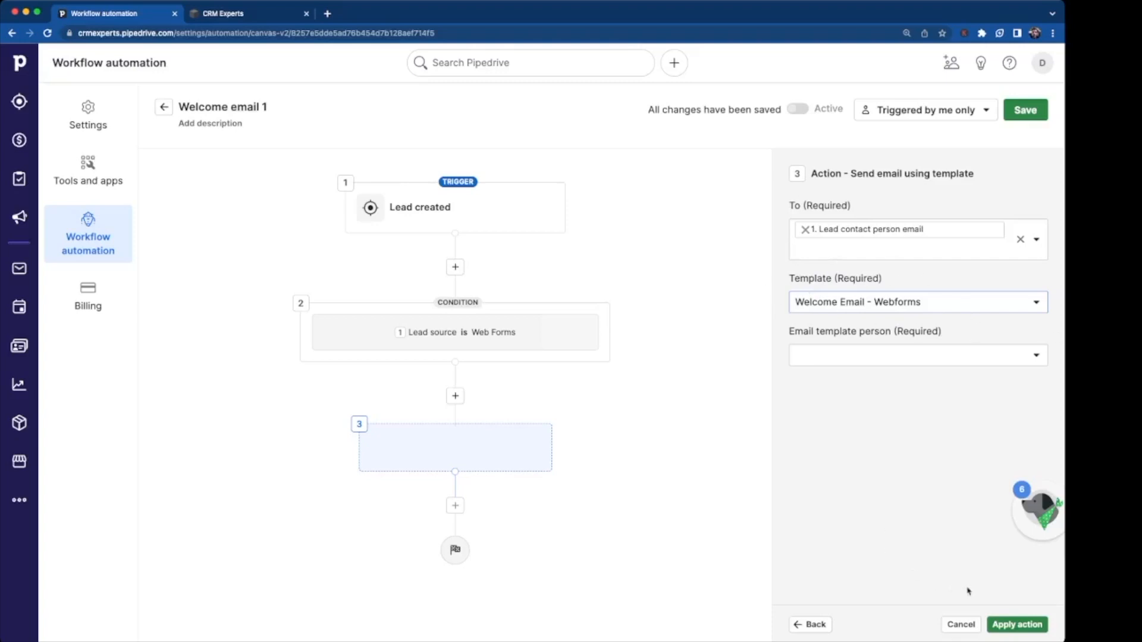
click(910, 357)
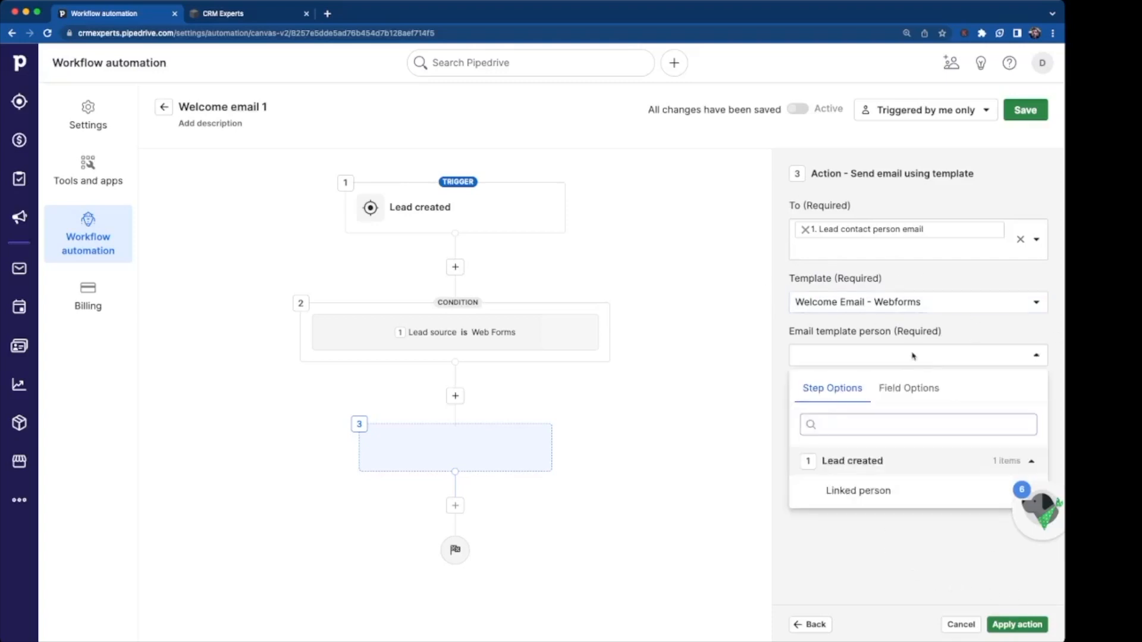
click(873, 494)
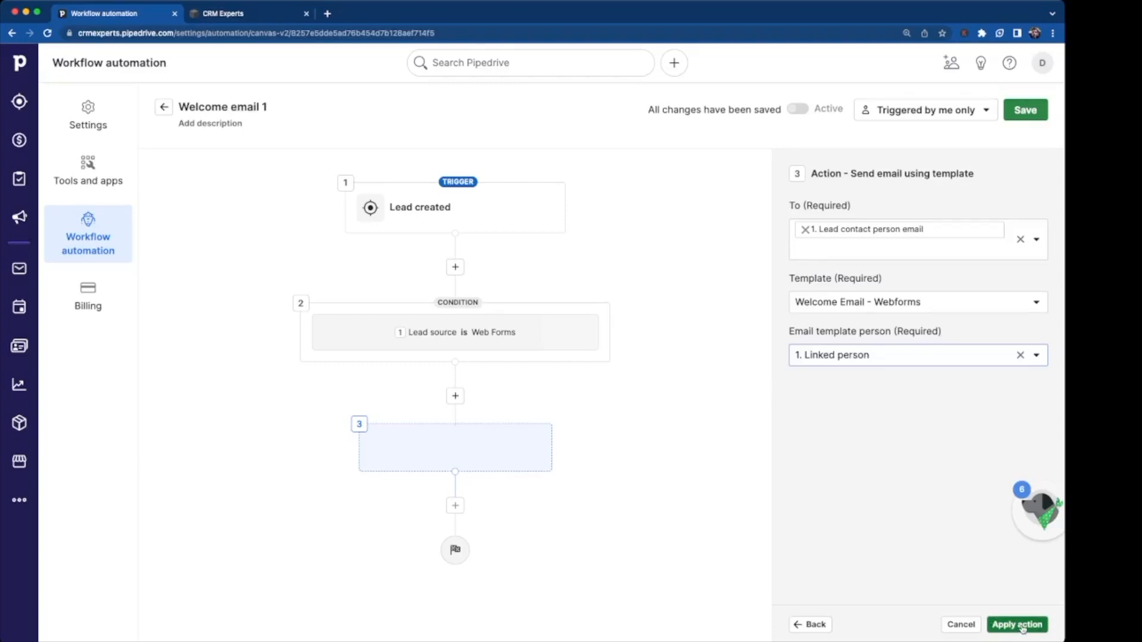
click(1018, 625)
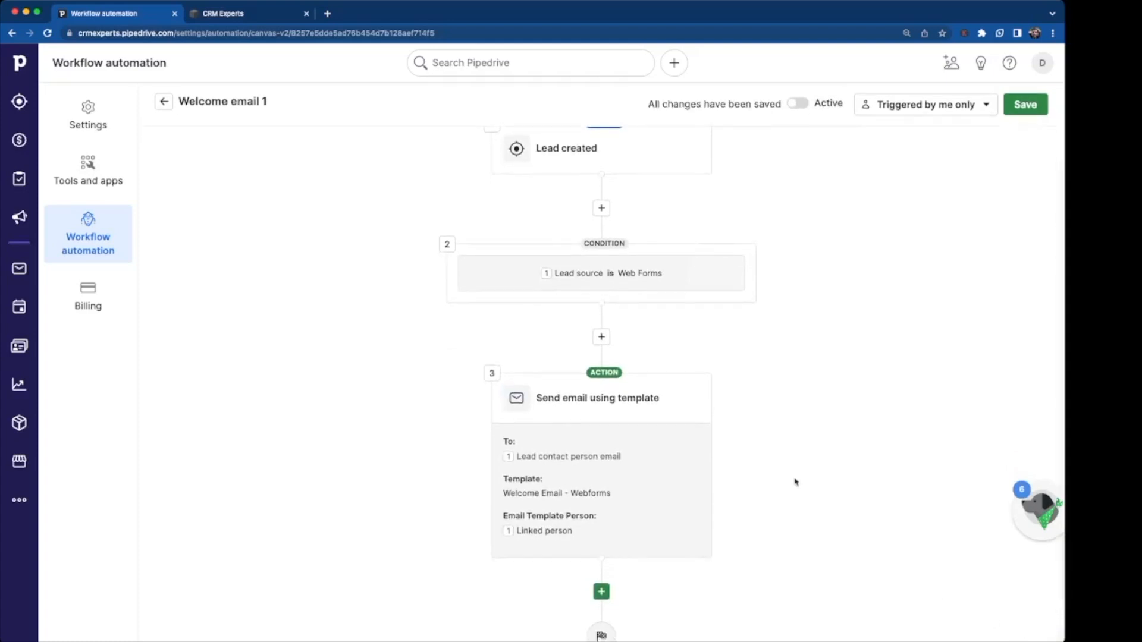
Review the finished "Welcome email 1" workflow, then activate and save it
scroll(796, 482, up, 3)
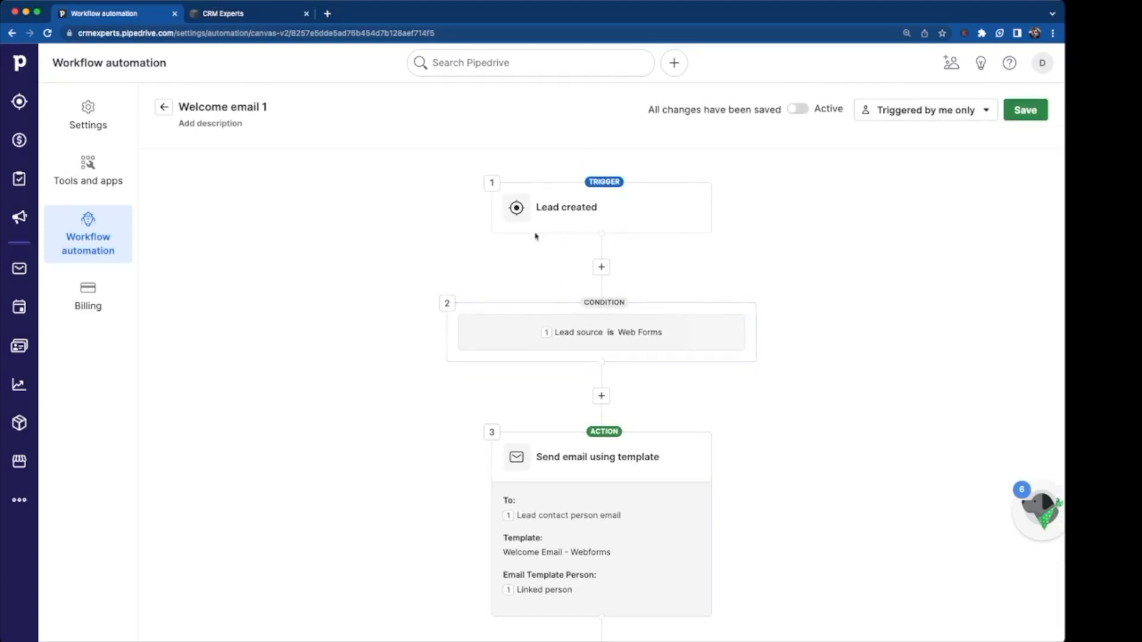
scroll(597, 371, down, 1)
scroll(596, 371, down, 4)
scroll(732, 299, up, 5)
click(796, 109)
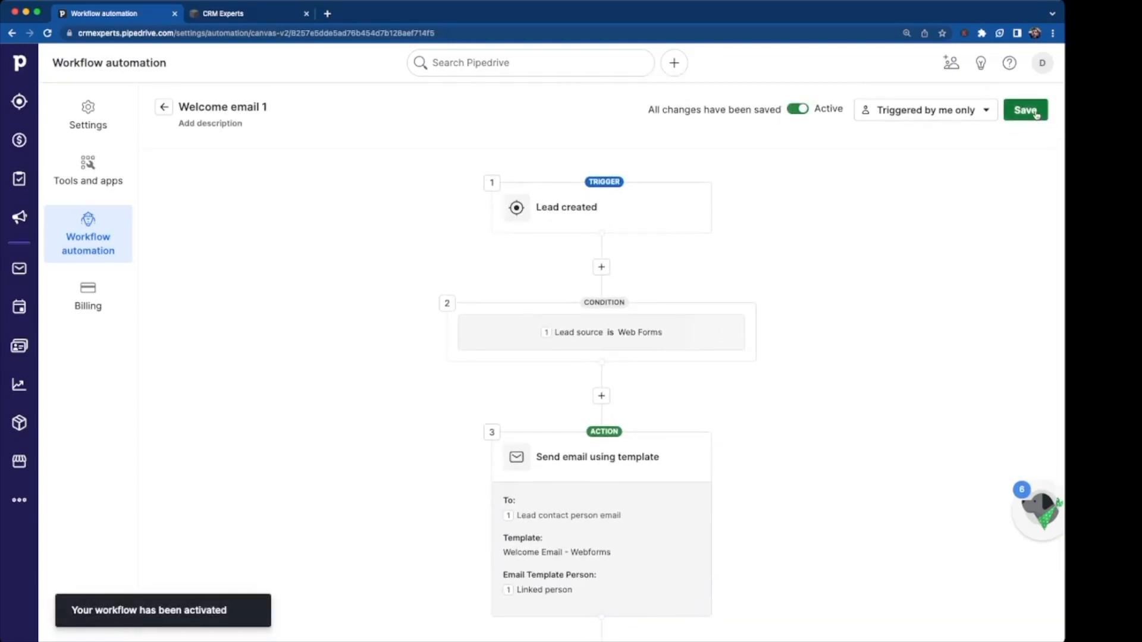
click(1035, 112)
click(673, 374)
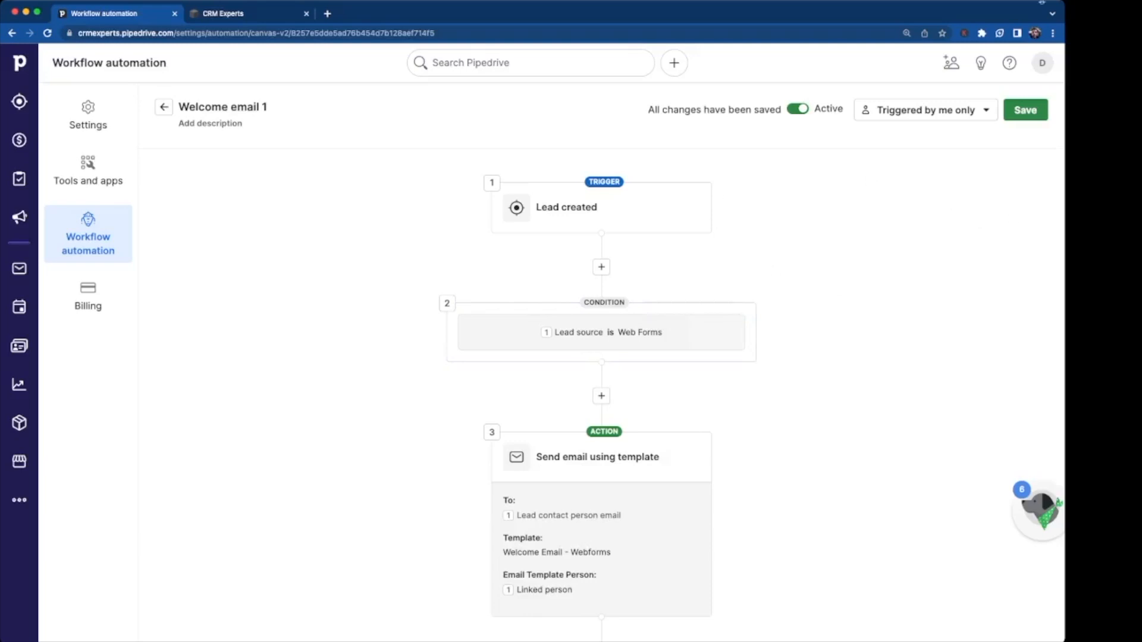
Return to the workflow automation list and create a new workflow named "Contact Call"
click(113, 241)
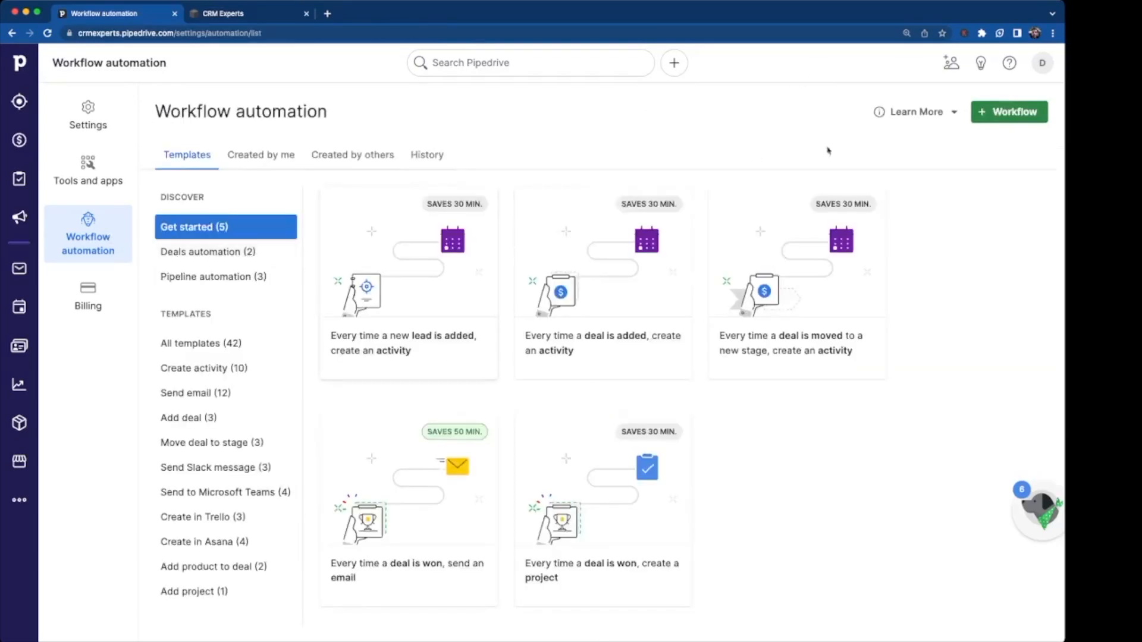
click(1015, 114)
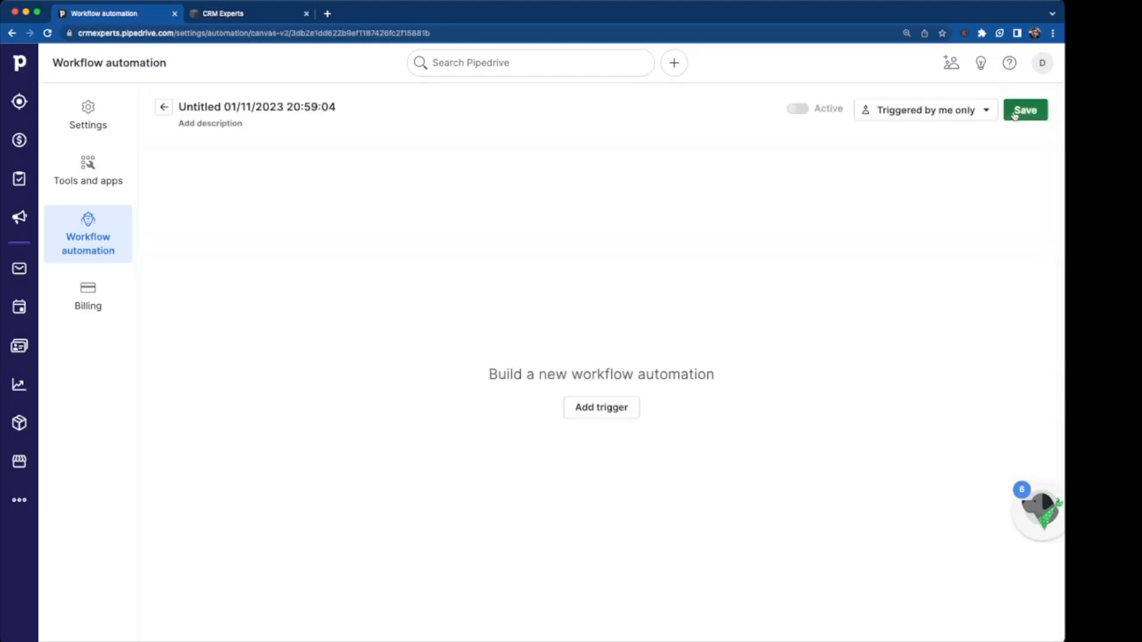
click(281, 105)
click(255, 108)
drag(341, 155, 193, 158)
text(Contact Call)
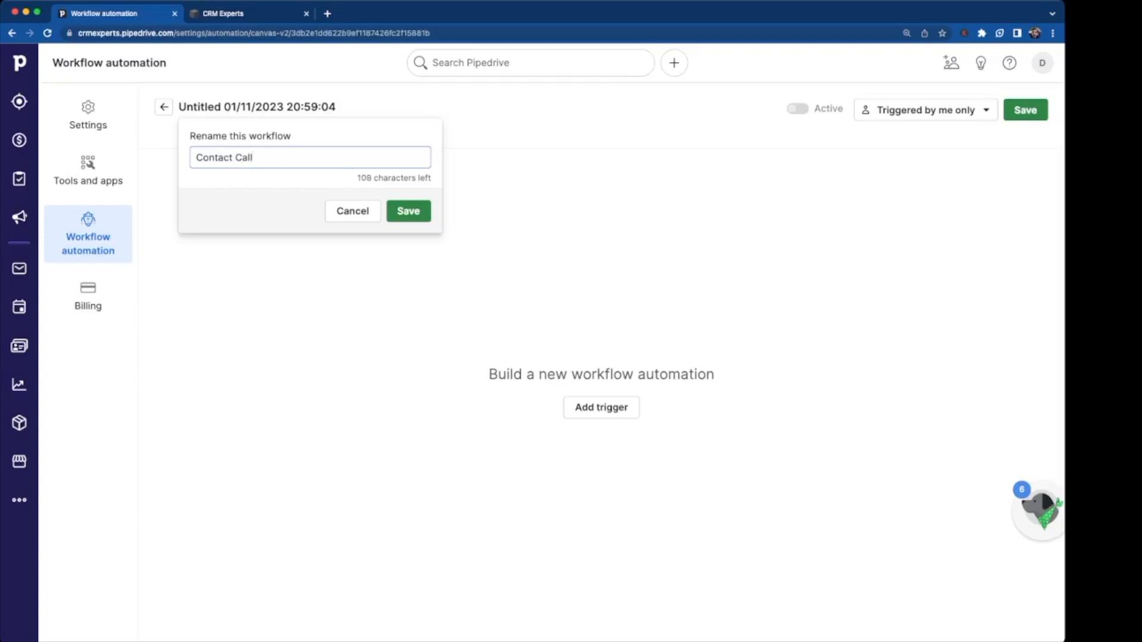
click(411, 211)
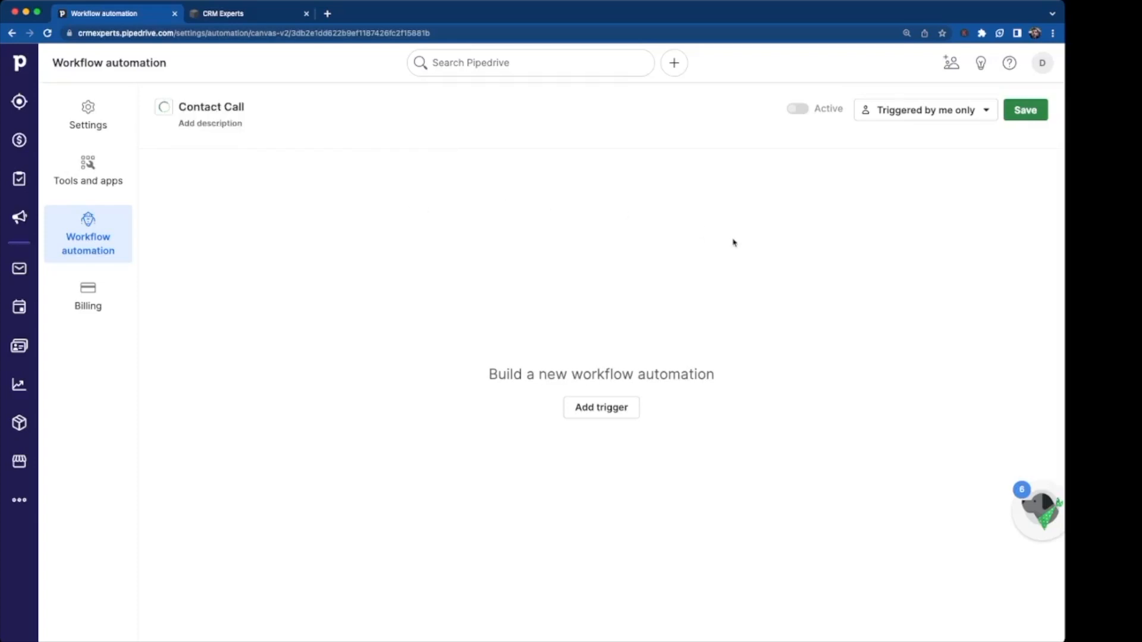
Add a Lead created trigger to the Contact Call workflow and apply it
click(601, 407)
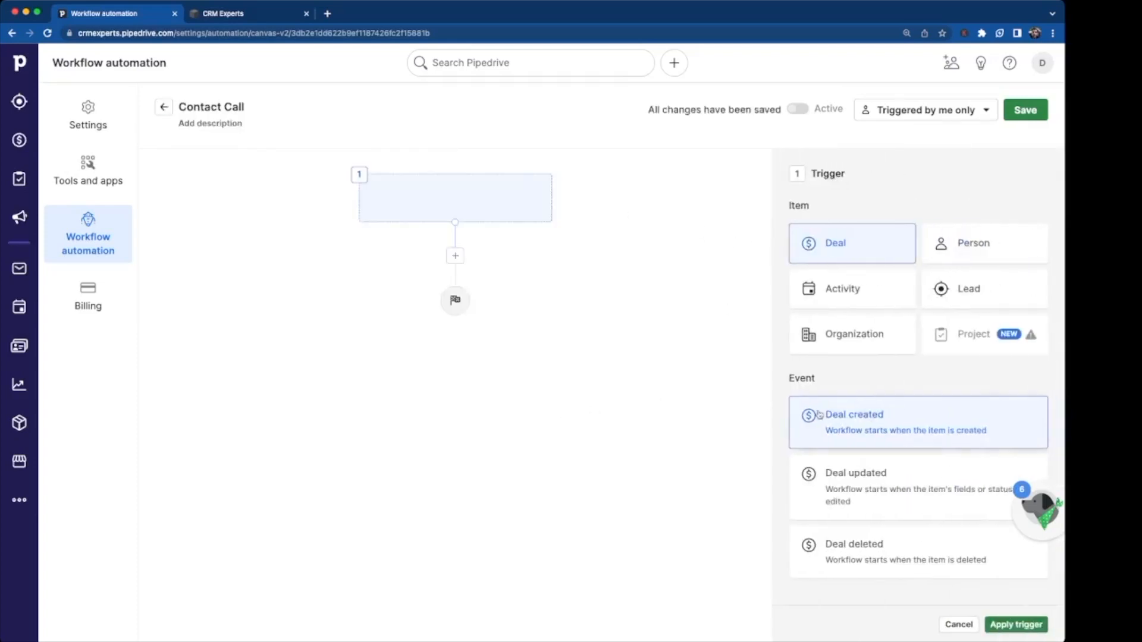
click(975, 302)
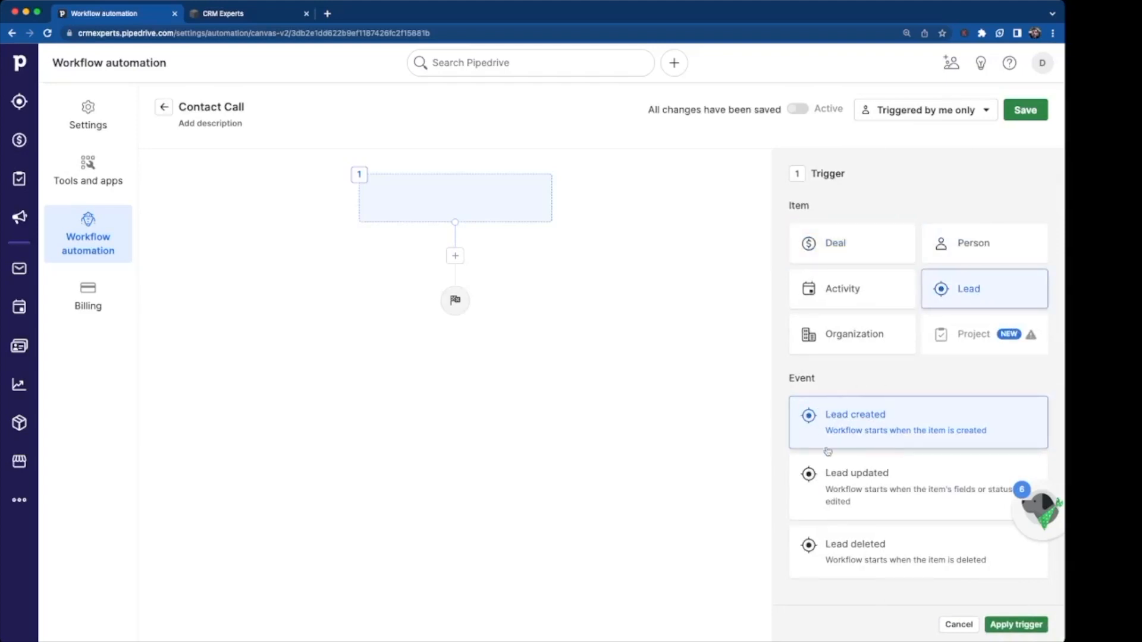
click(1000, 629)
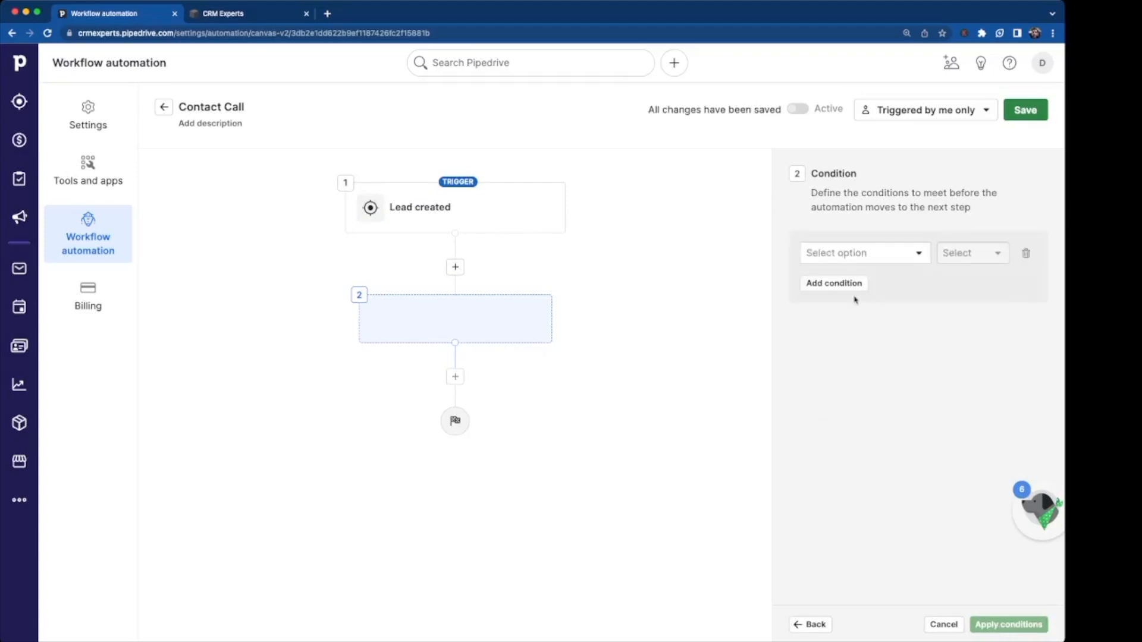
Find and select Lead source as the field for the workflow's condition
click(891, 257)
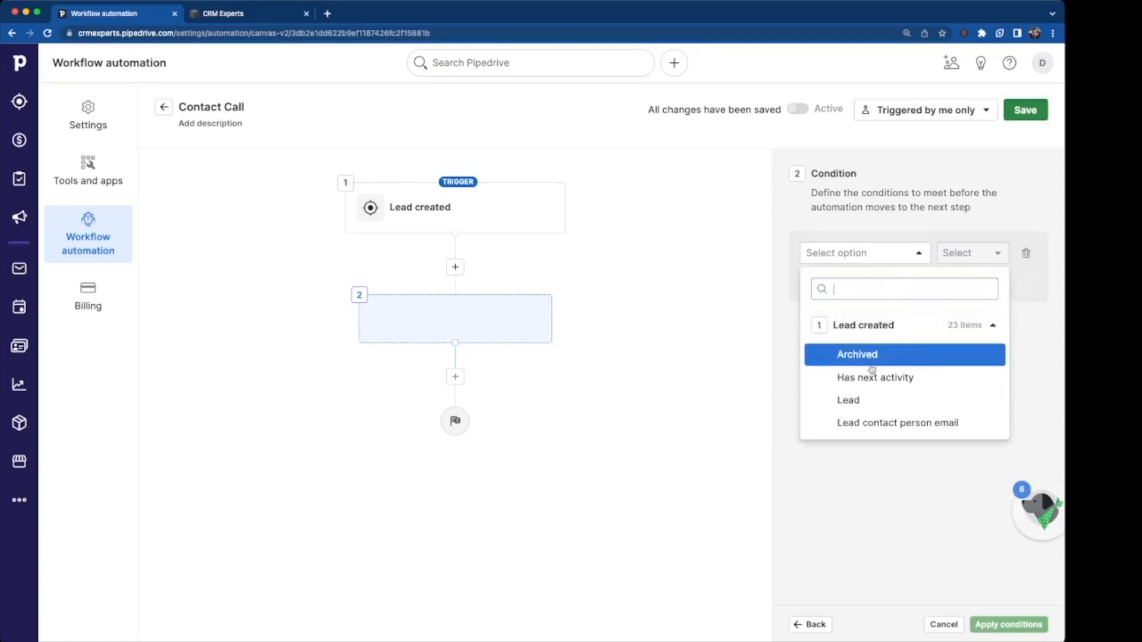
text(soour)
key(BackSpace)
key(BackSpace)
text(u)
key(BackSpace)
key(BackSpace)
text(u)
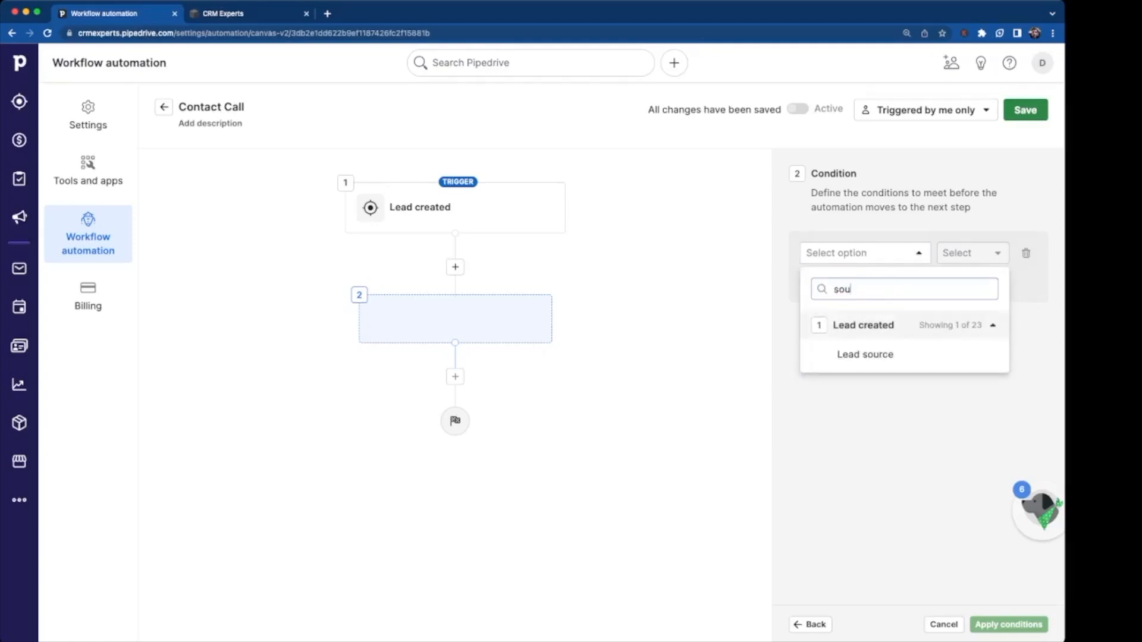
click(871, 354)
Set the Lead source condition to "is" Web Forms and apply it
click(956, 262)
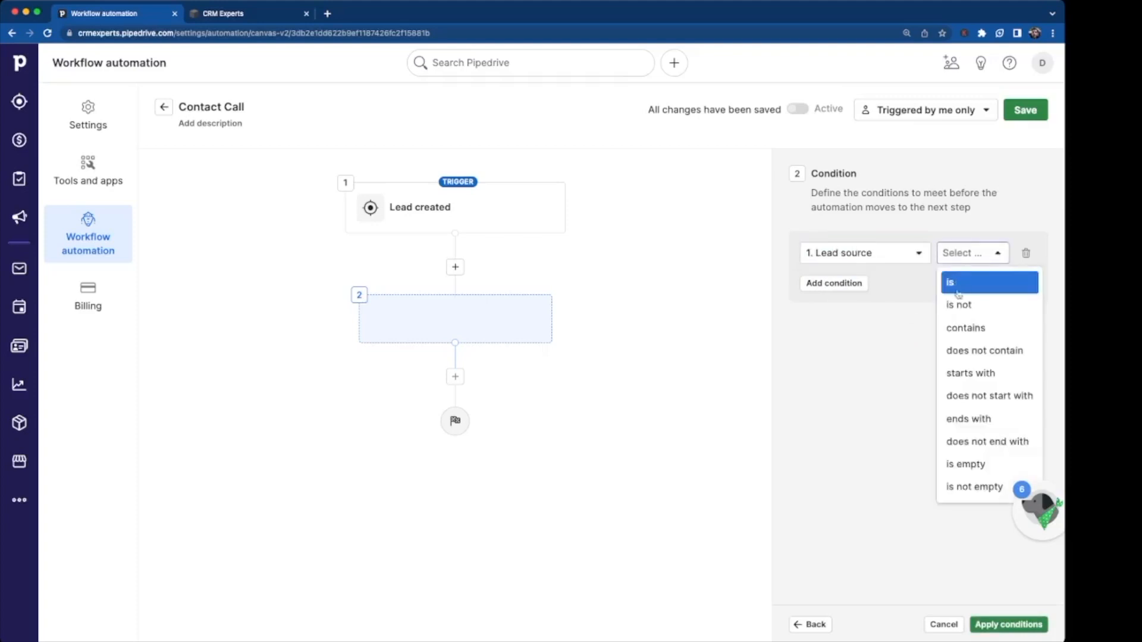
click(959, 291)
click(921, 290)
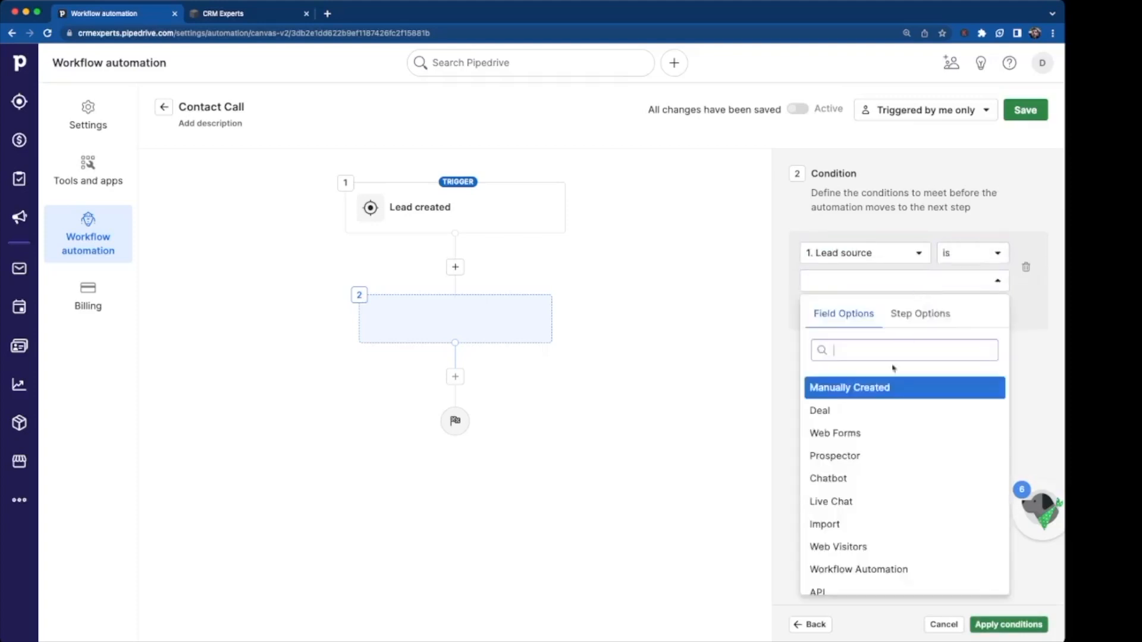
click(860, 437)
click(979, 624)
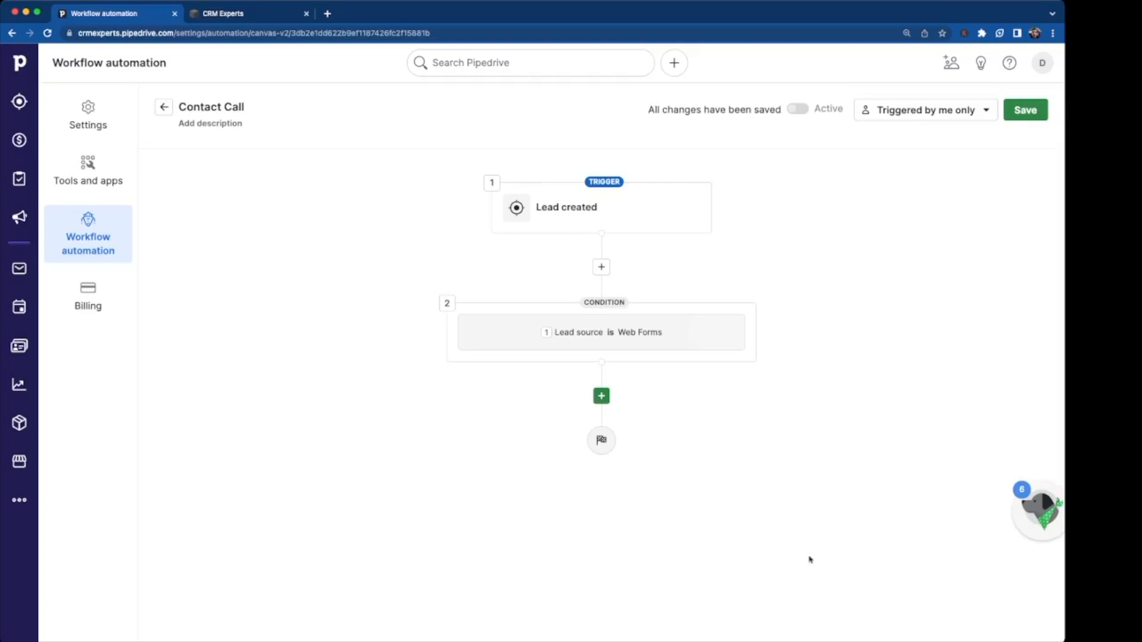
Add a Create activity action after the condition, keeping only the required fields
click(604, 394)
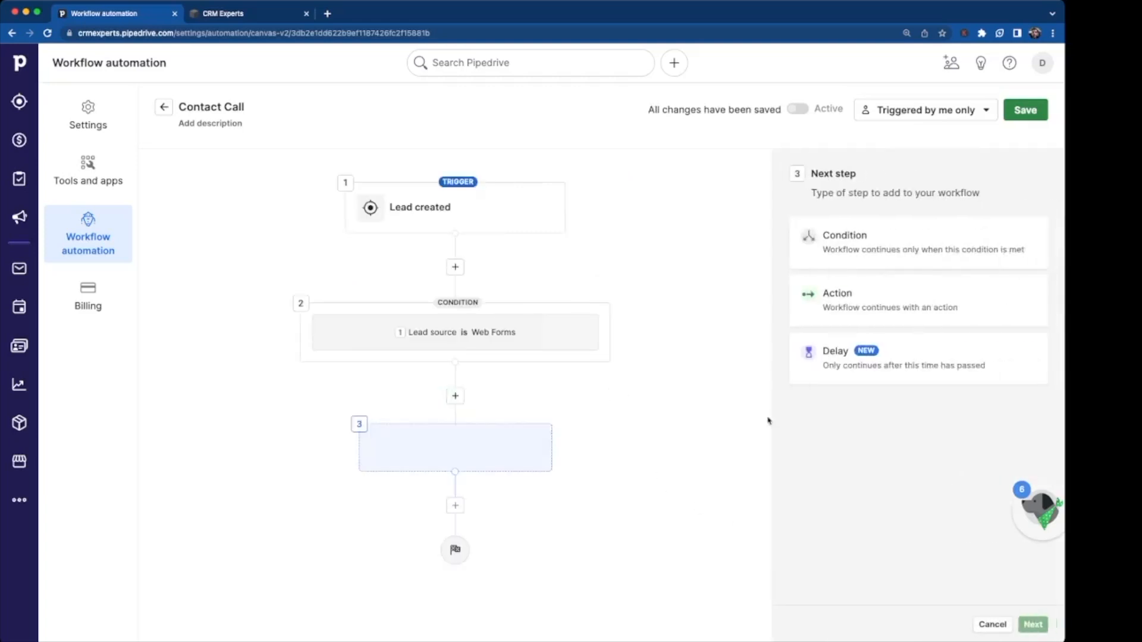
click(901, 313)
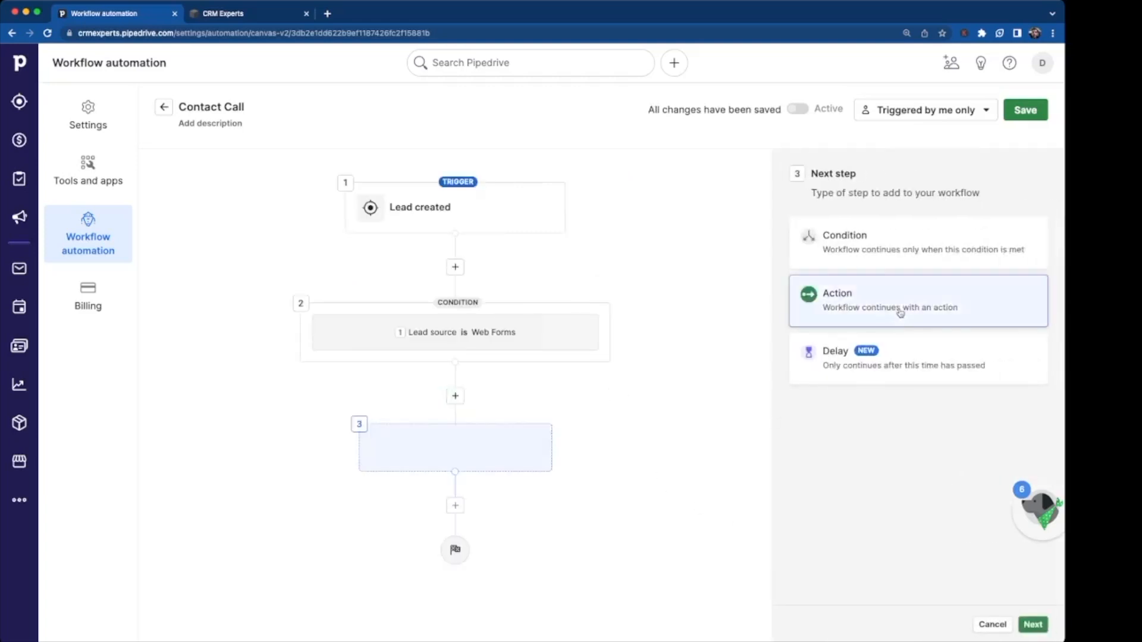
click(1033, 626)
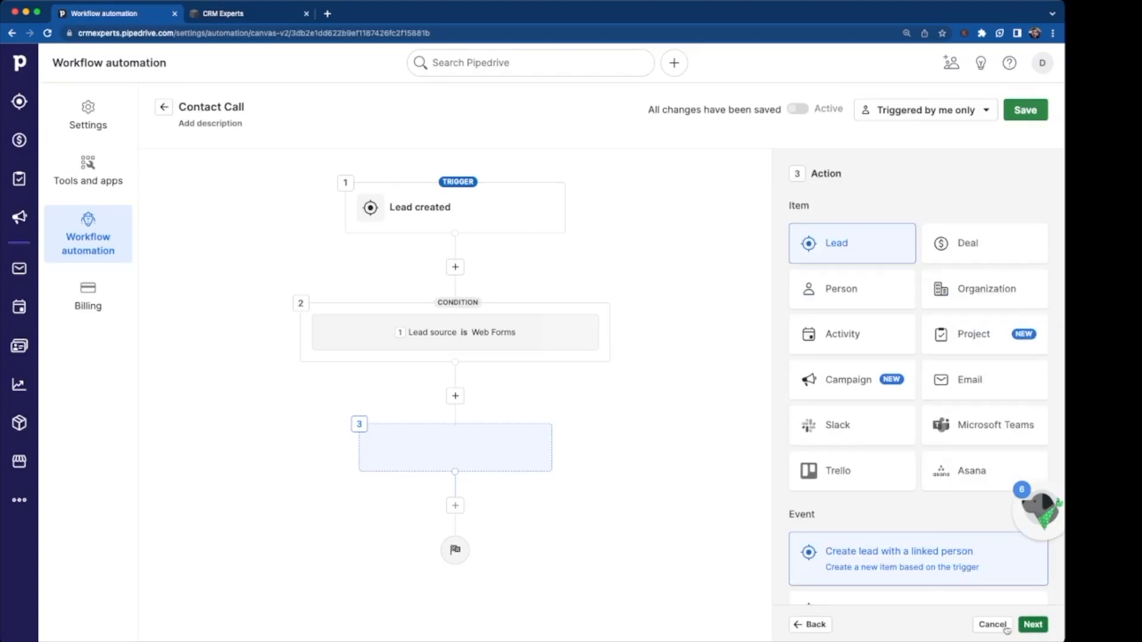
click(864, 337)
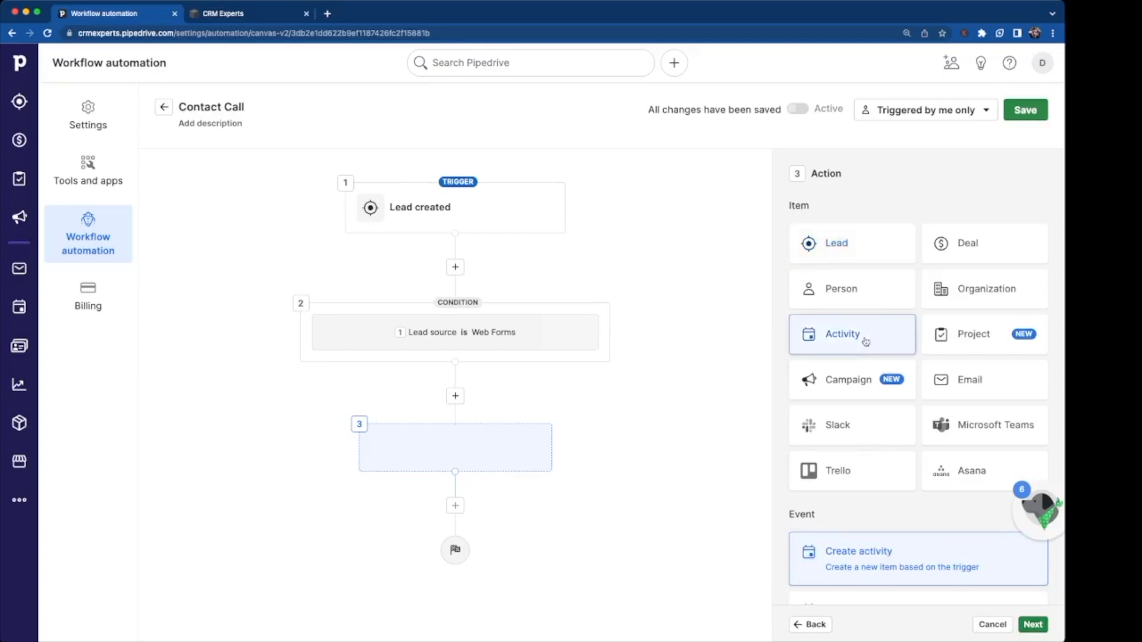
click(1027, 624)
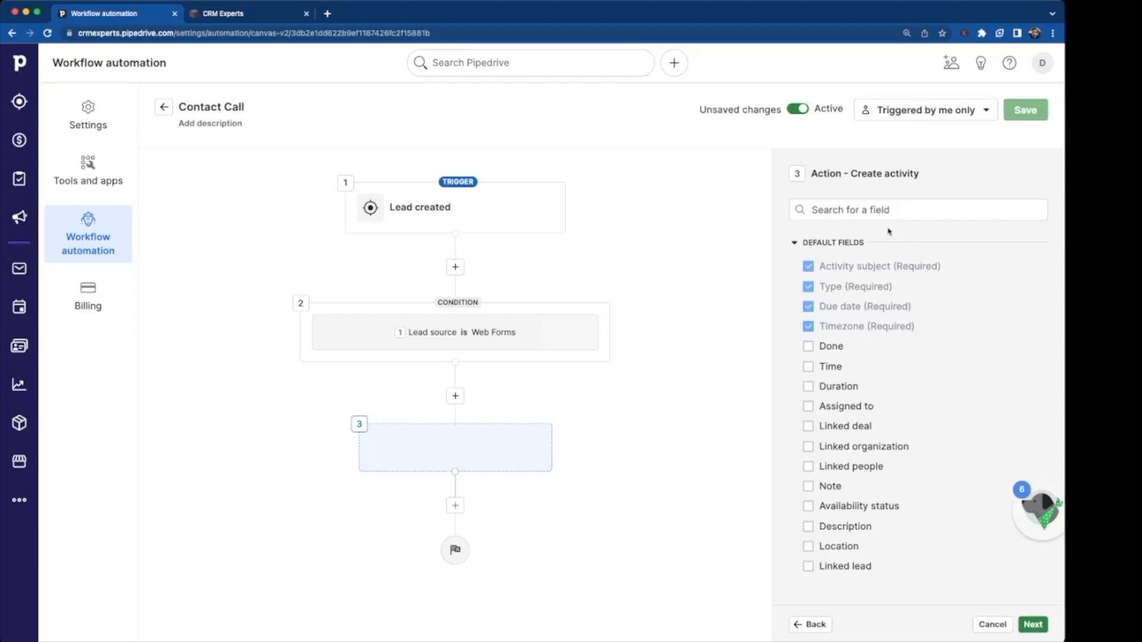
click(1033, 625)
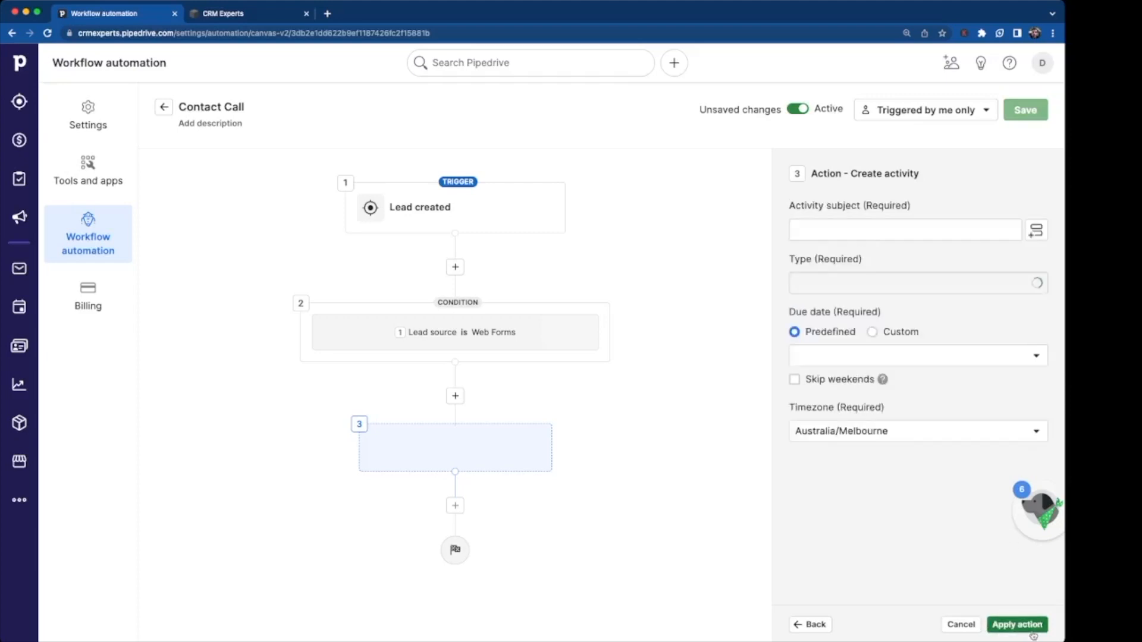
Give the activity the subject "Contact Lead" and set its type to Call
click(881, 234)
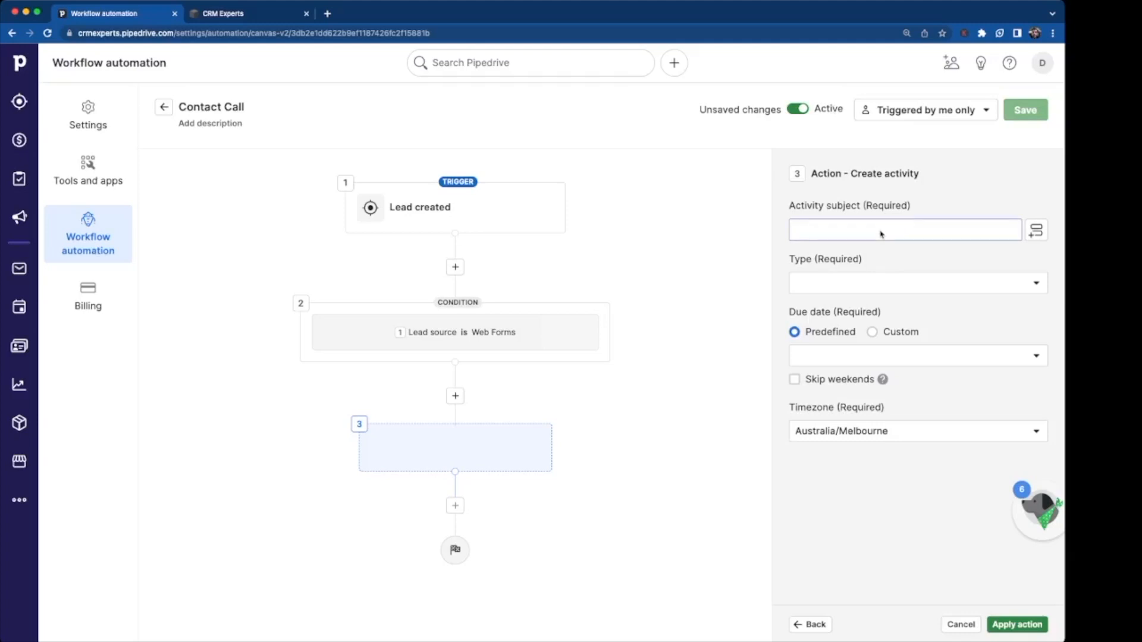
text(Contact Lead)
click(890, 291)
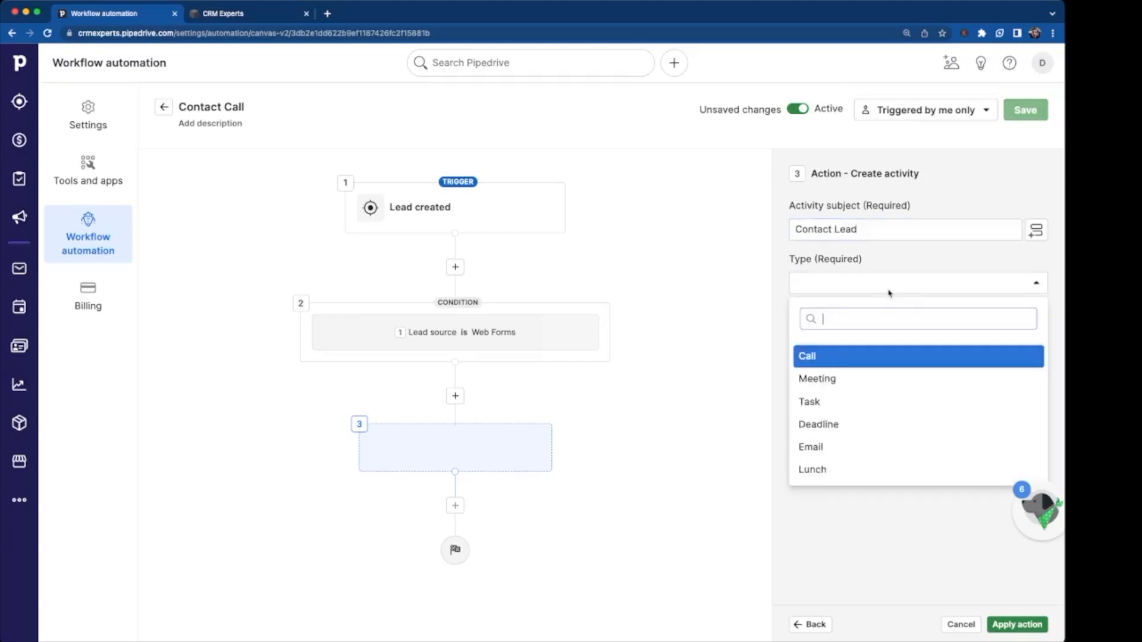
click(848, 353)
click(872, 291)
click(809, 497)
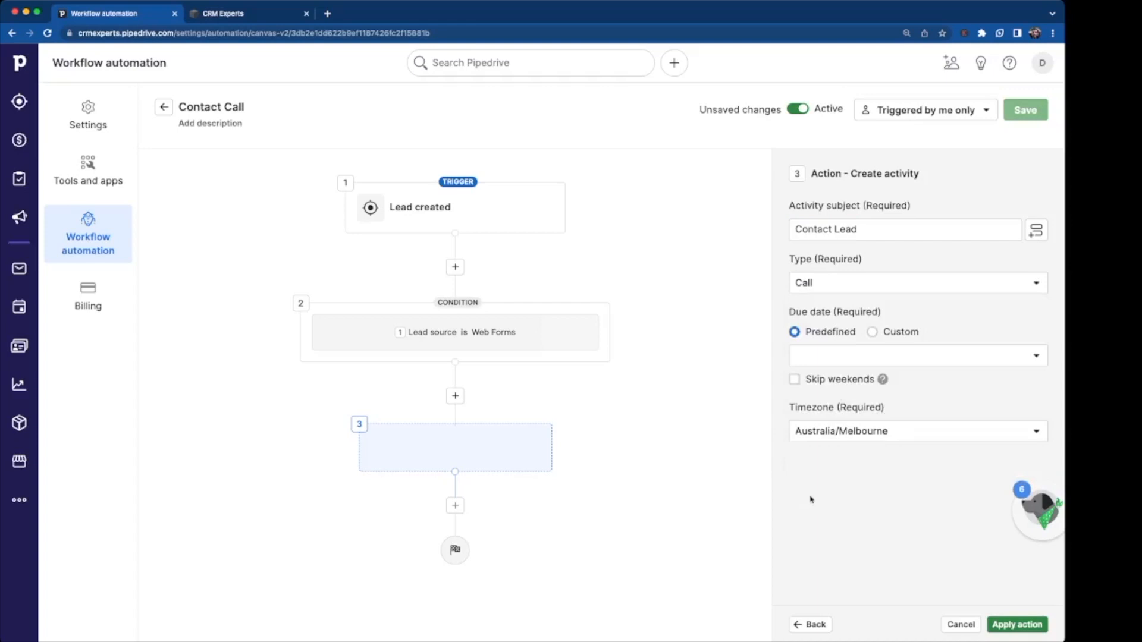
Set the activity's due date to "In one day" with weekends skipped, and apply the action
click(857, 359)
click(846, 448)
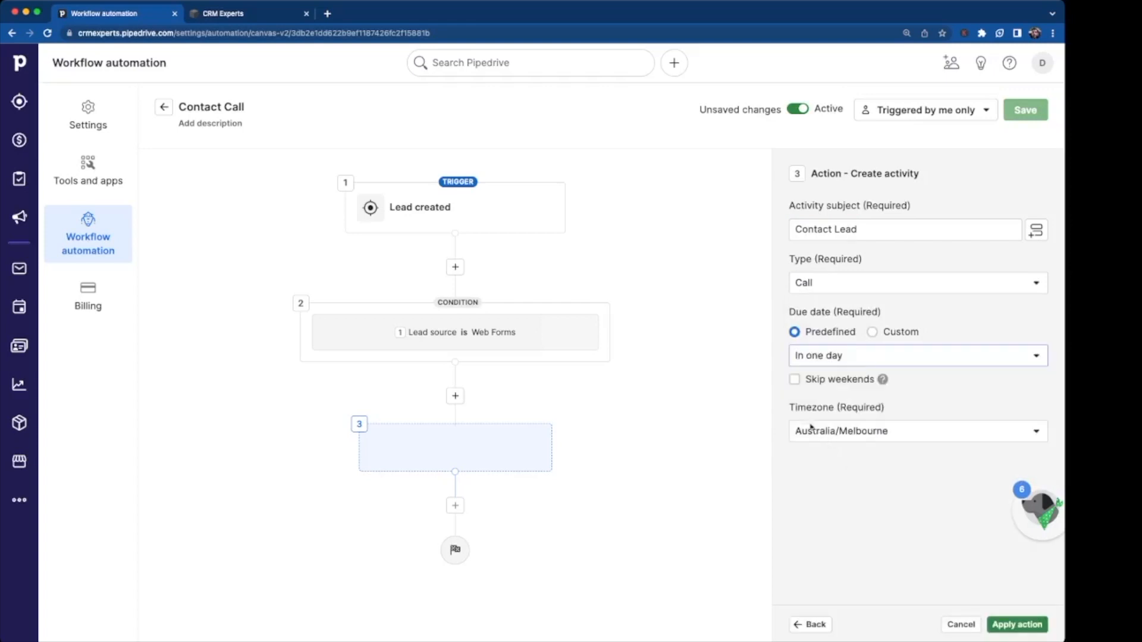
click(795, 380)
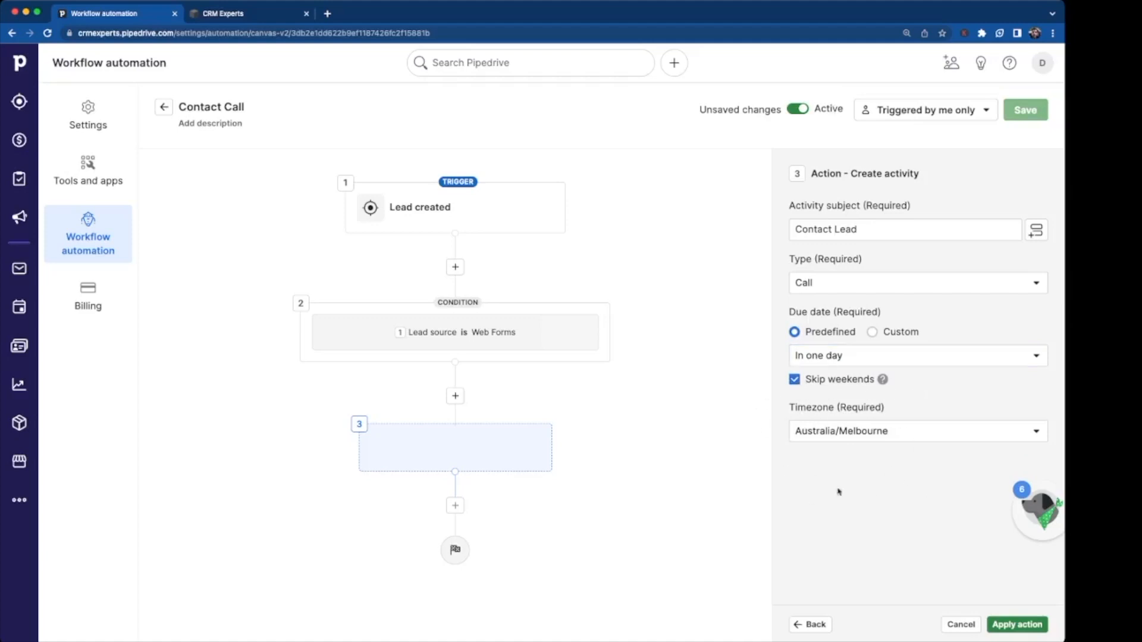
click(1018, 625)
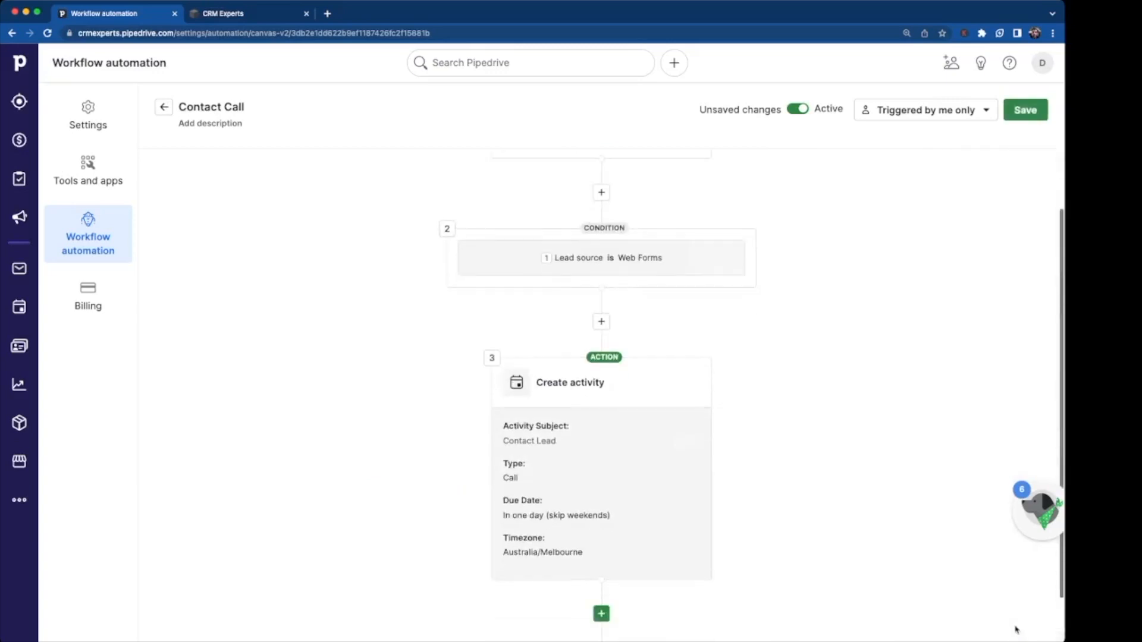
Review the finished Contact Call workflow and save it
scroll(773, 518, down, 2)
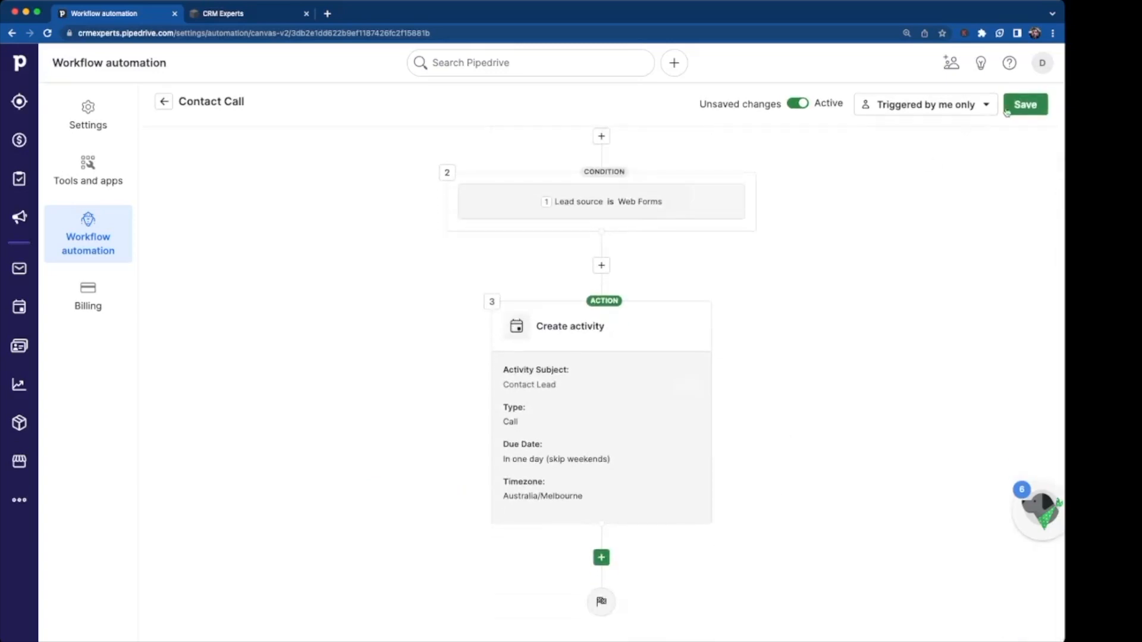
click(1019, 106)
click(660, 373)
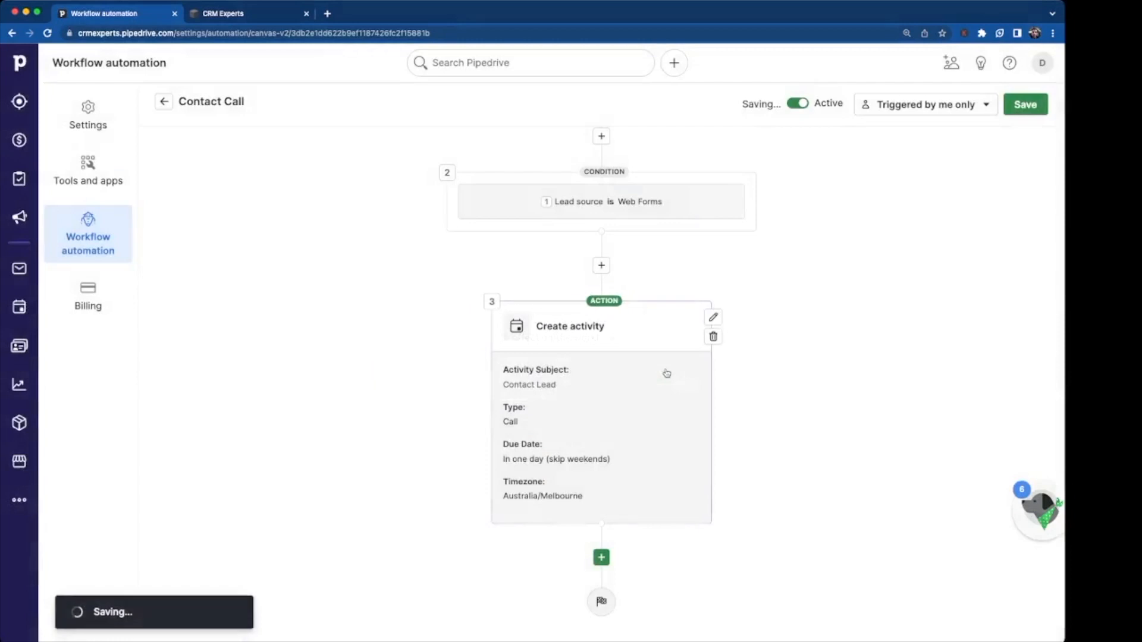
On the CRM Experts website, fill in the contact form with name, email, phone number and the message "Hello there, I'd like more information"
key(ctrl+Tab)
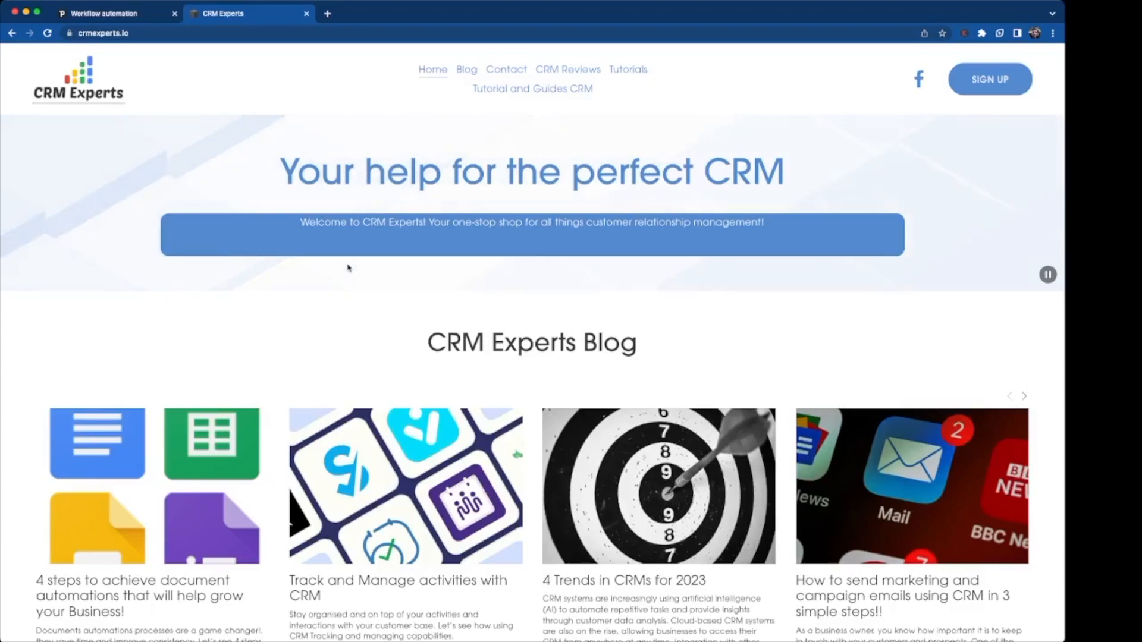
scroll(348, 267, down, 15)
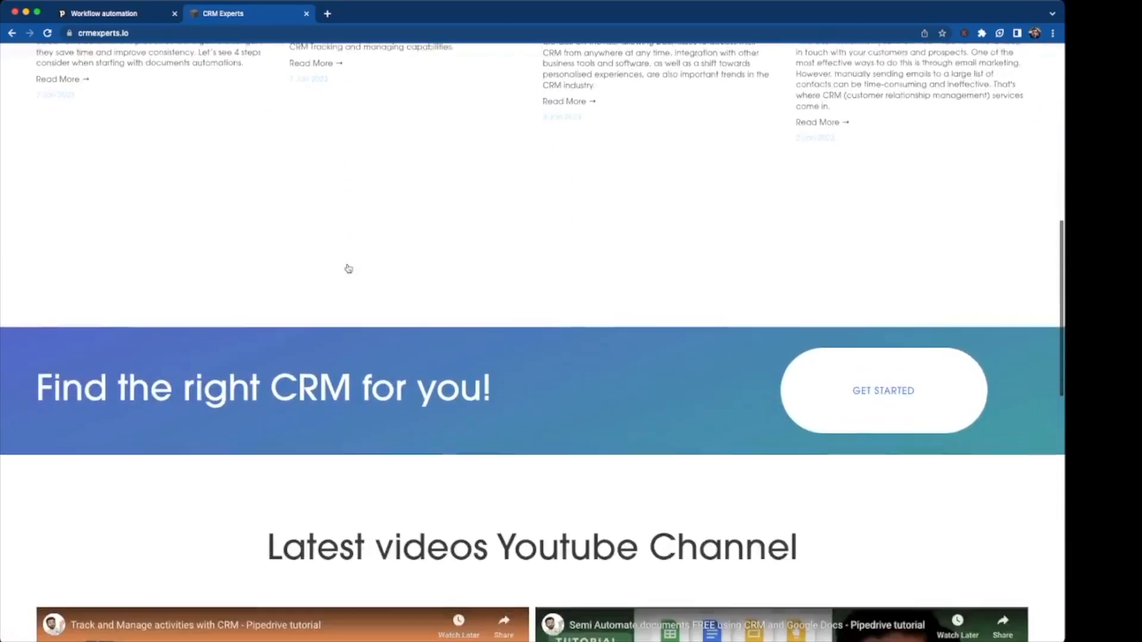
scroll(348, 268, down, 8)
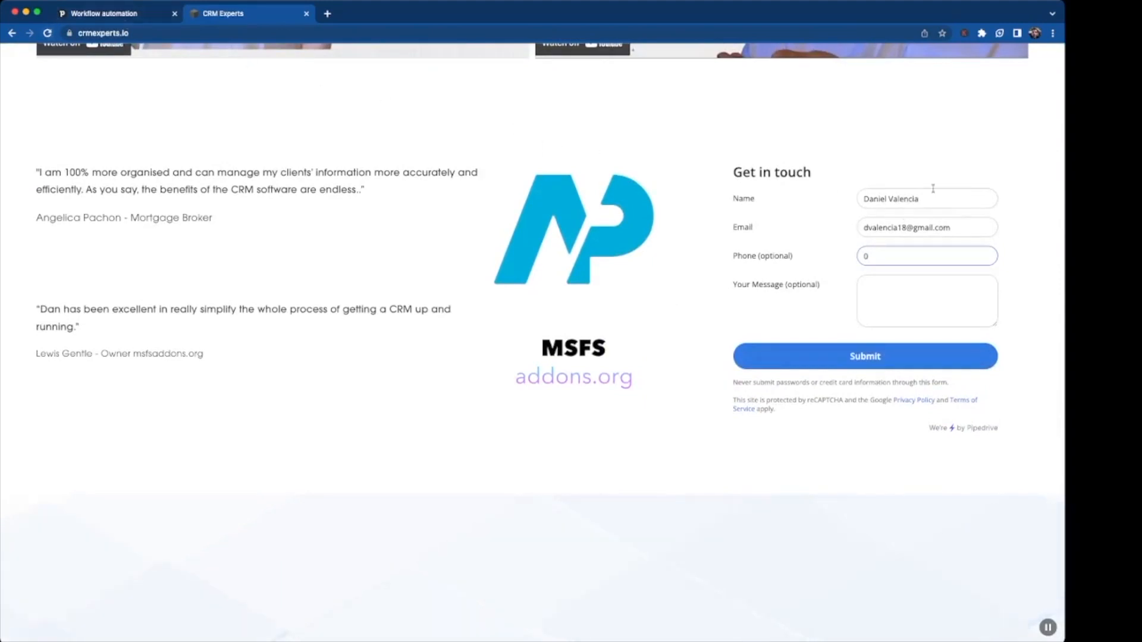
text(450111111)
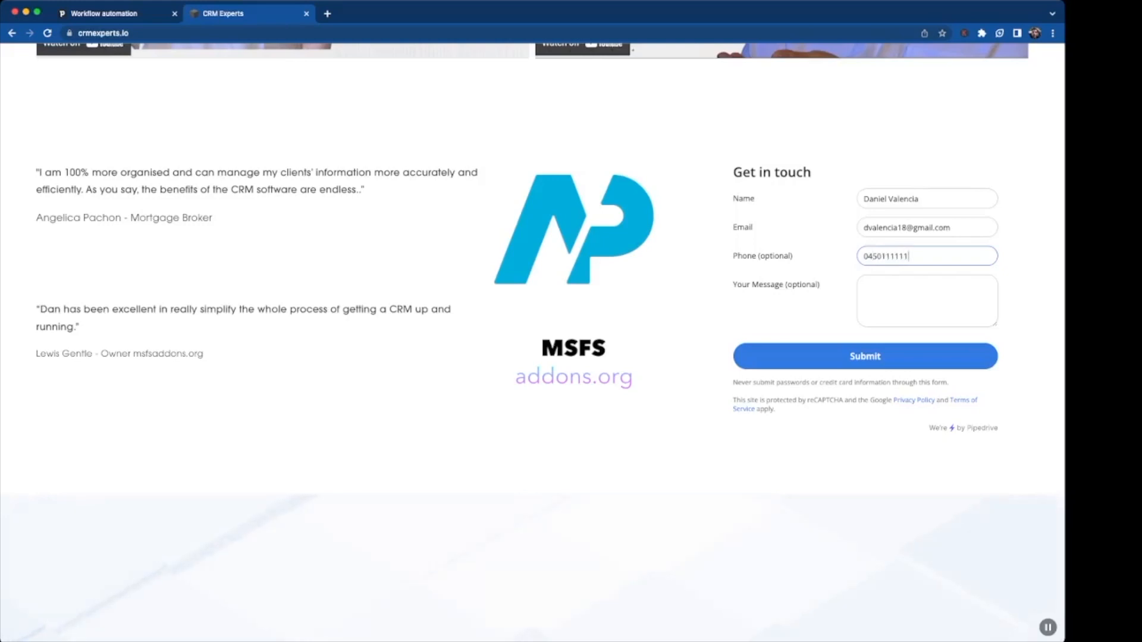
click(869, 308)
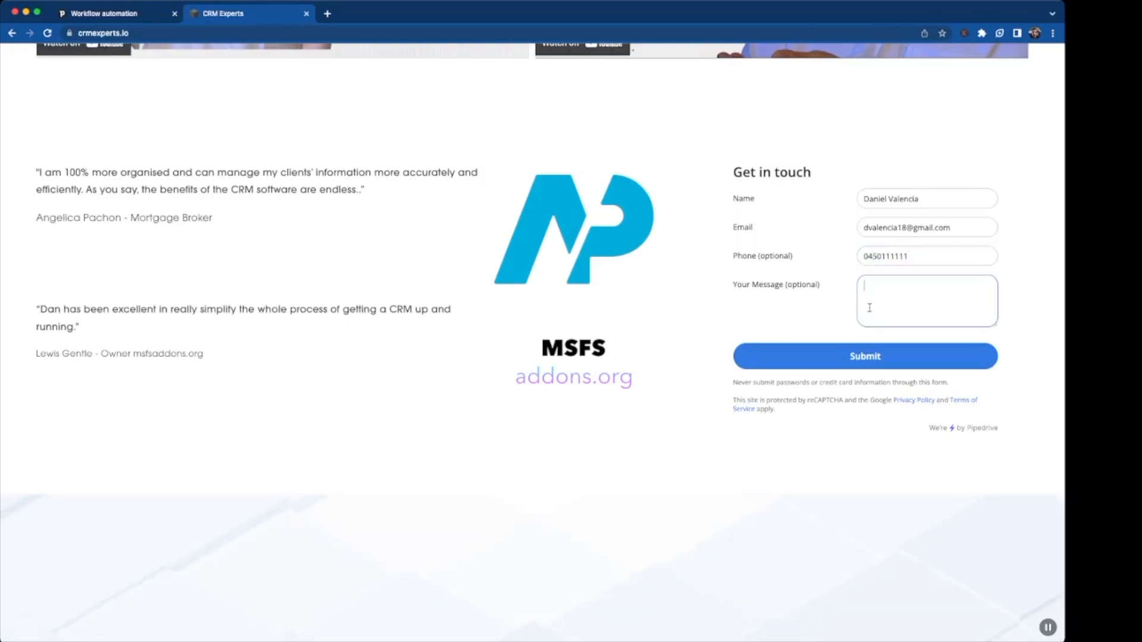
text(Hello there,)
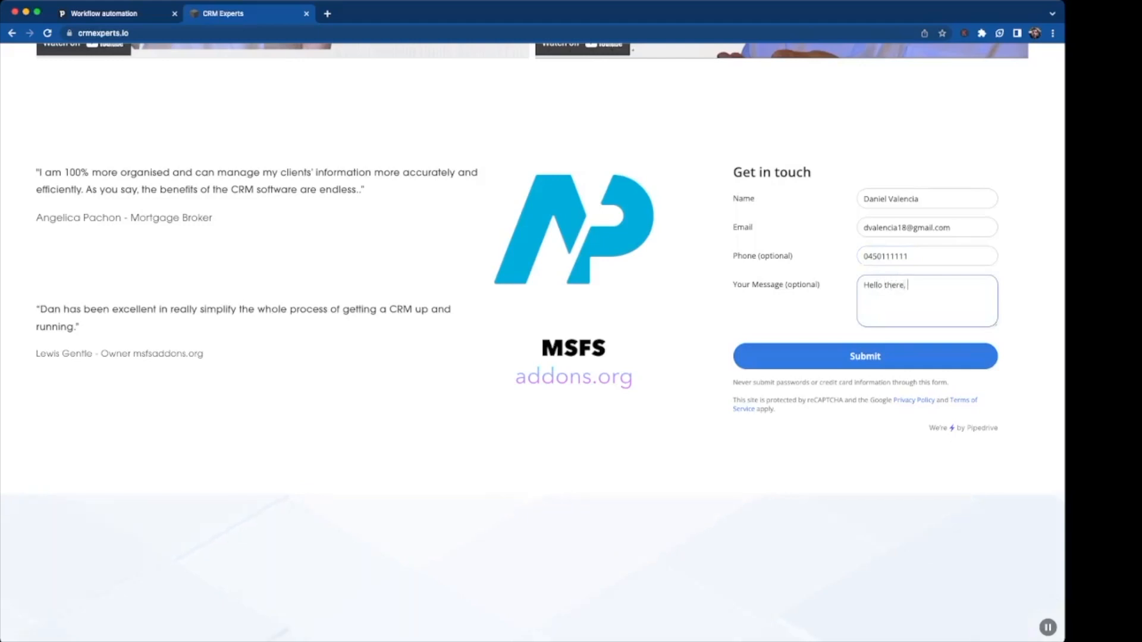
text( I'd like mor)
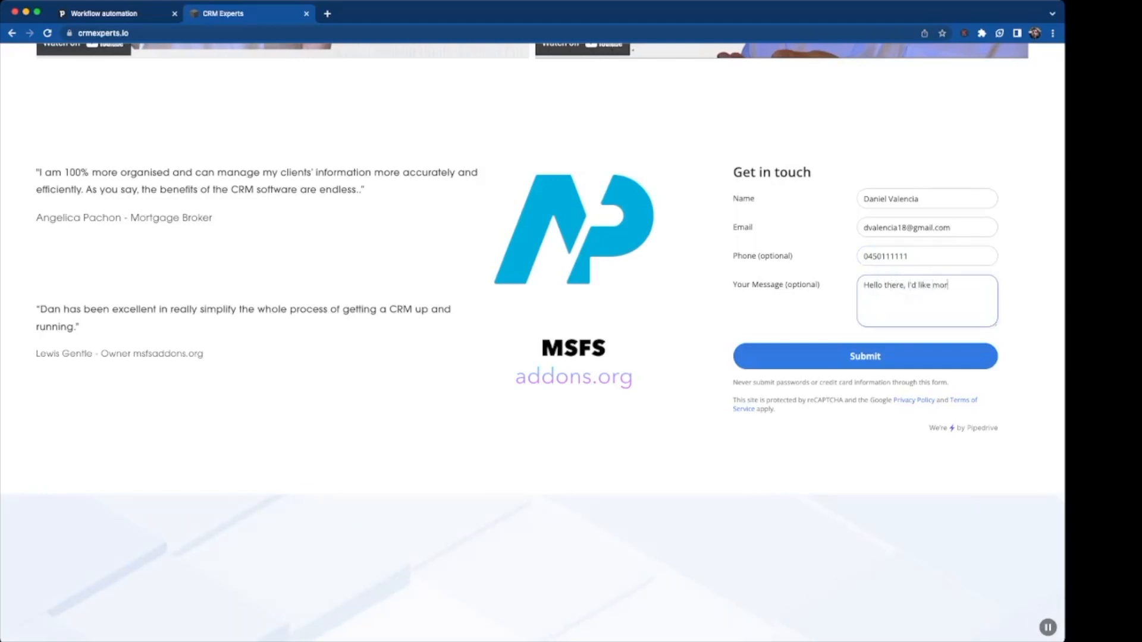
text(e information)
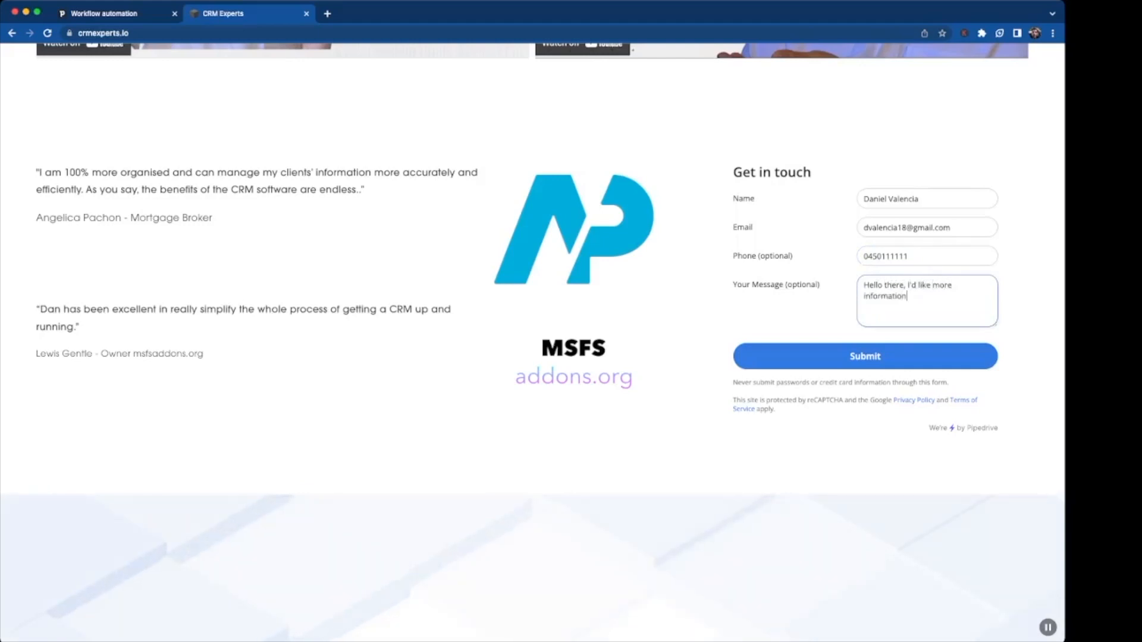
Submit the contact form and complete the image verification by selecting the squares with buses
click(879, 349)
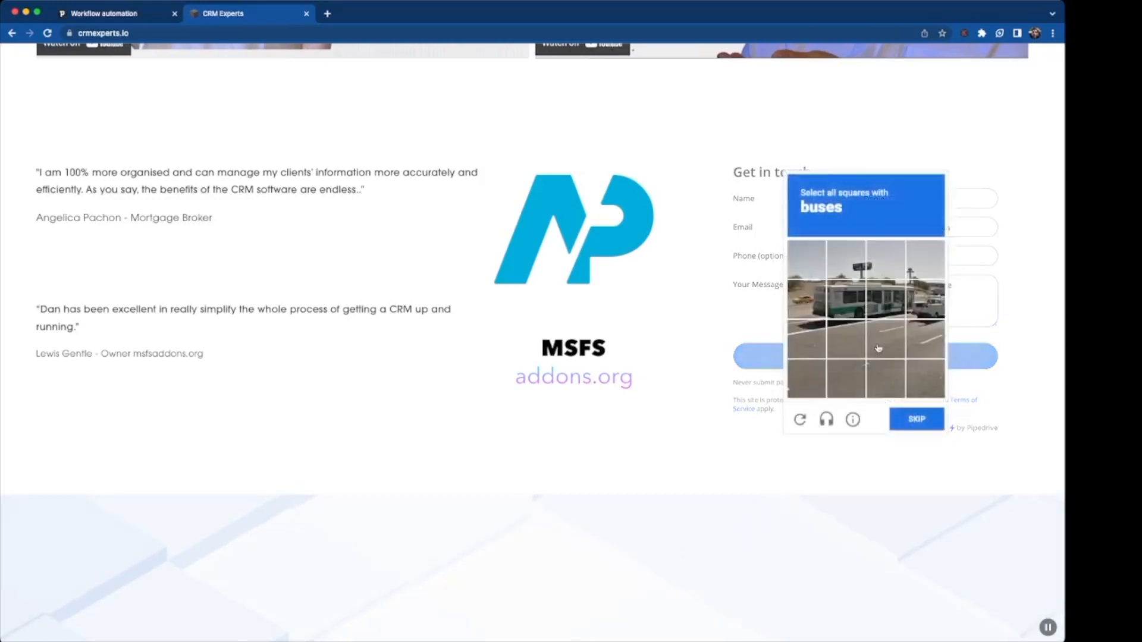
click(808, 301)
click(840, 304)
click(876, 304)
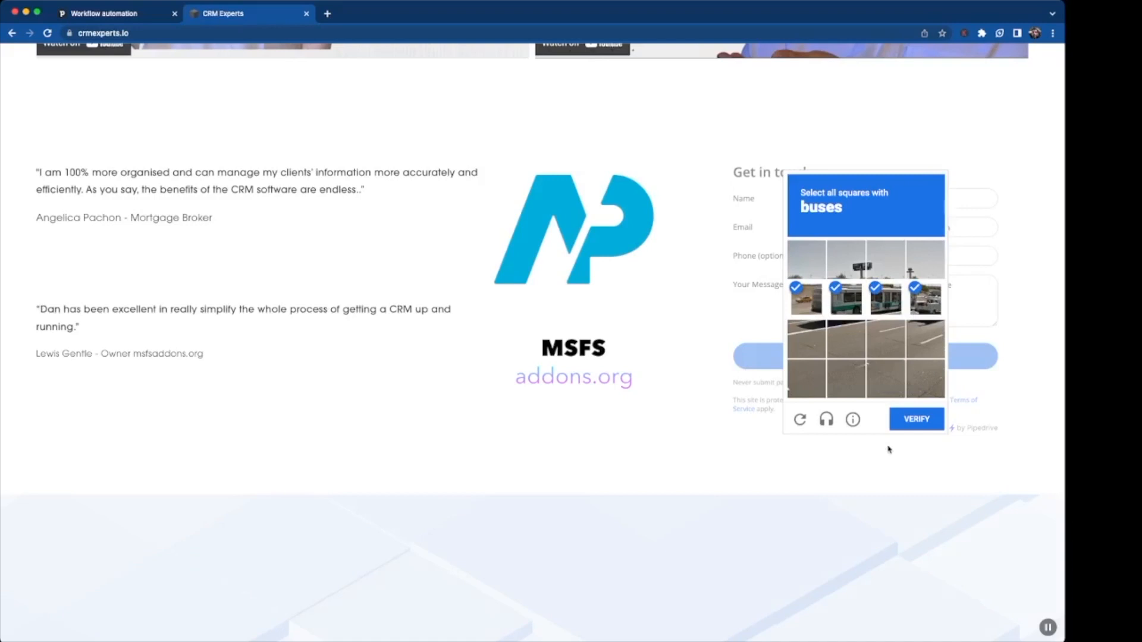
click(913, 428)
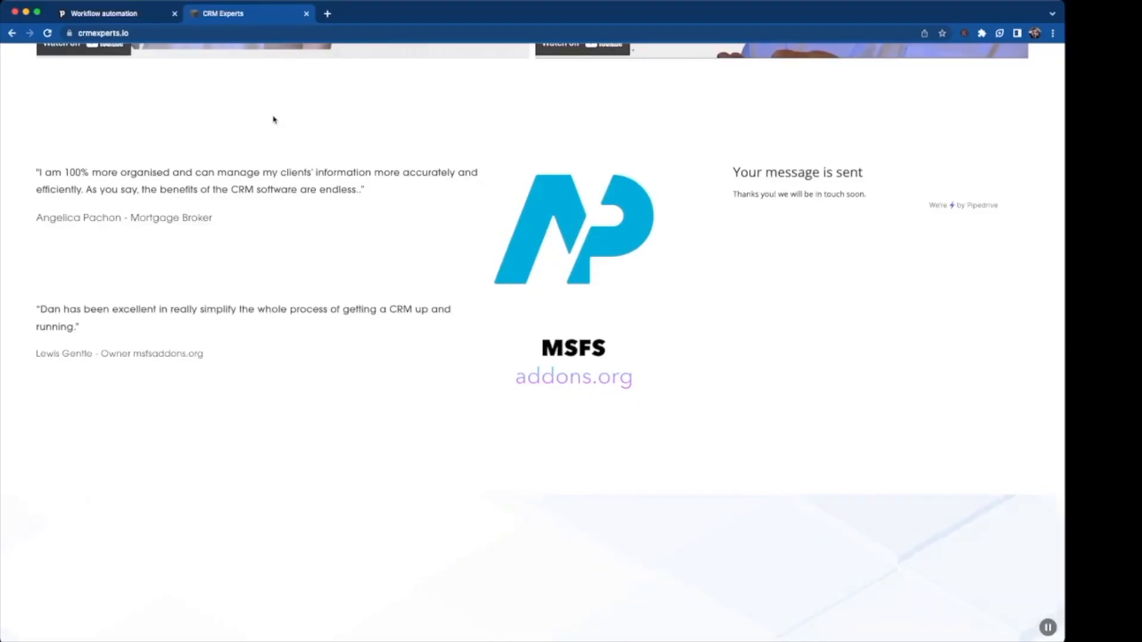
Switch back to Pipedrive, check the Leads Inbox for the submitted web form lead, and open the contacts
click(151, 17)
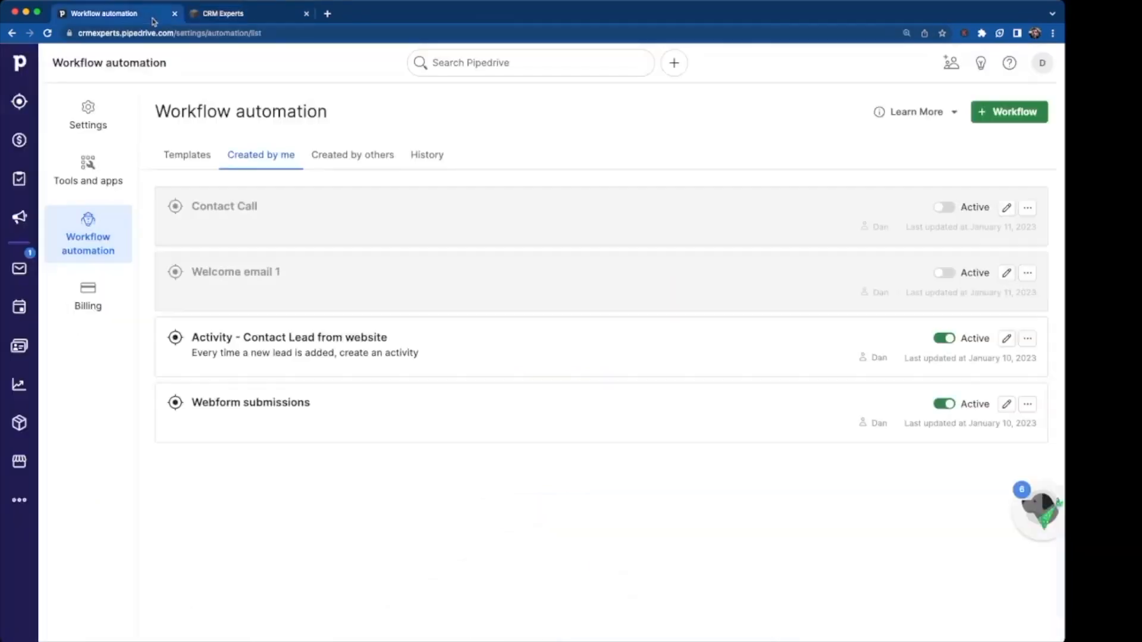
click(20, 102)
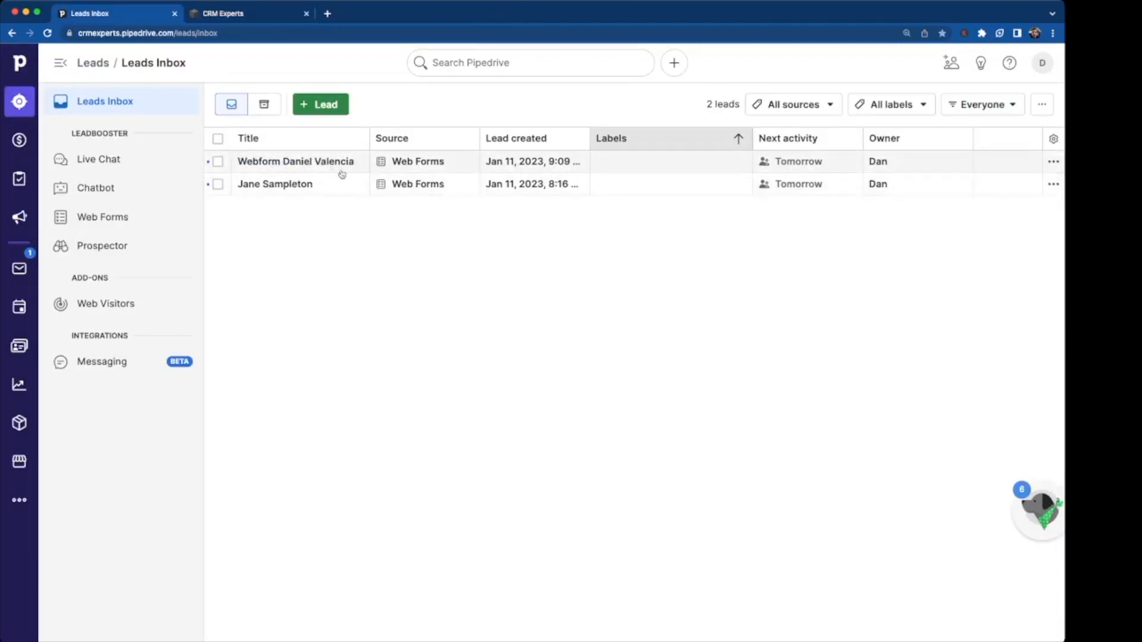
click(18, 345)
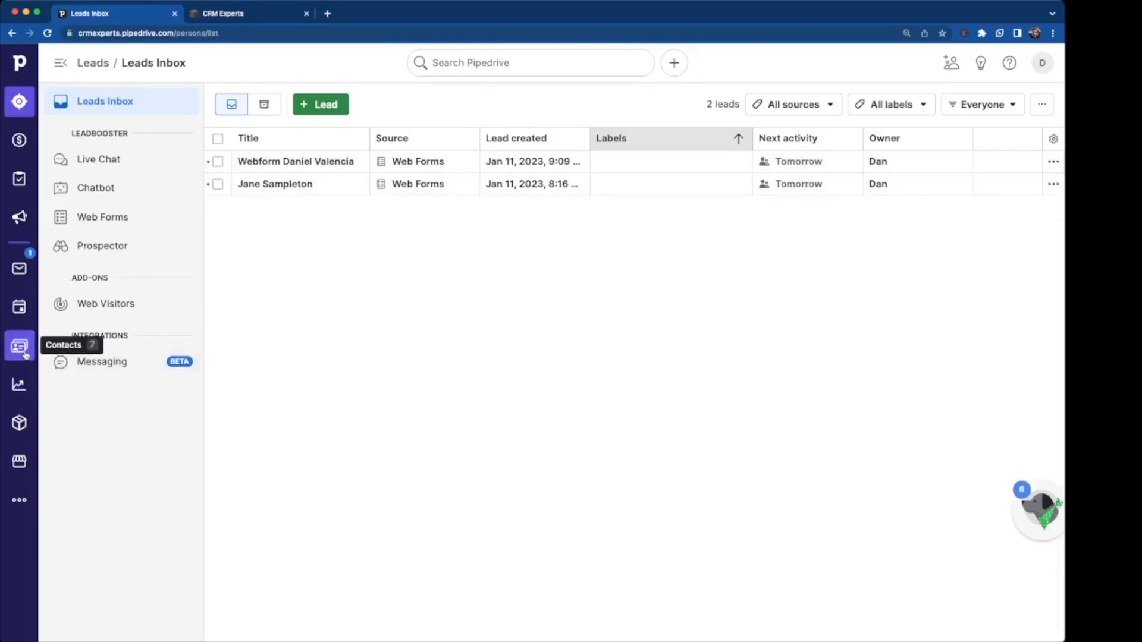